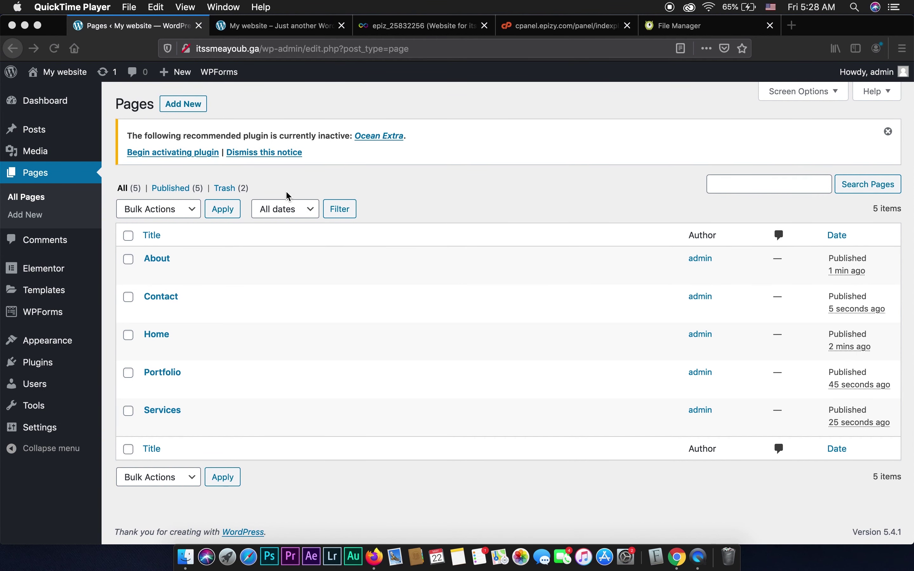
Create a menu named "Main menu" in the theme customizer and assign it to the Main location.
{"action": "left_click", "coordinate": [274, 25]}
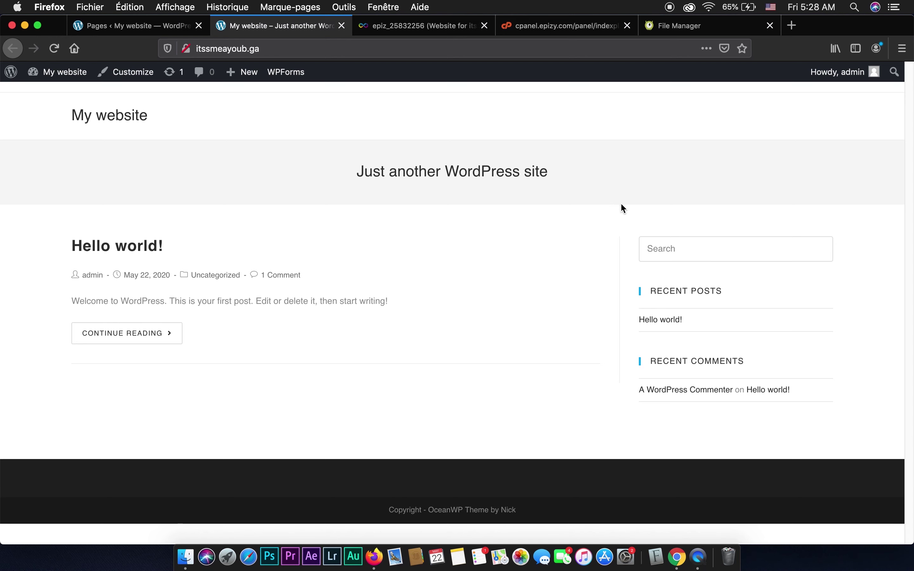
{"action": "left_click", "coordinate": [149, 32]}
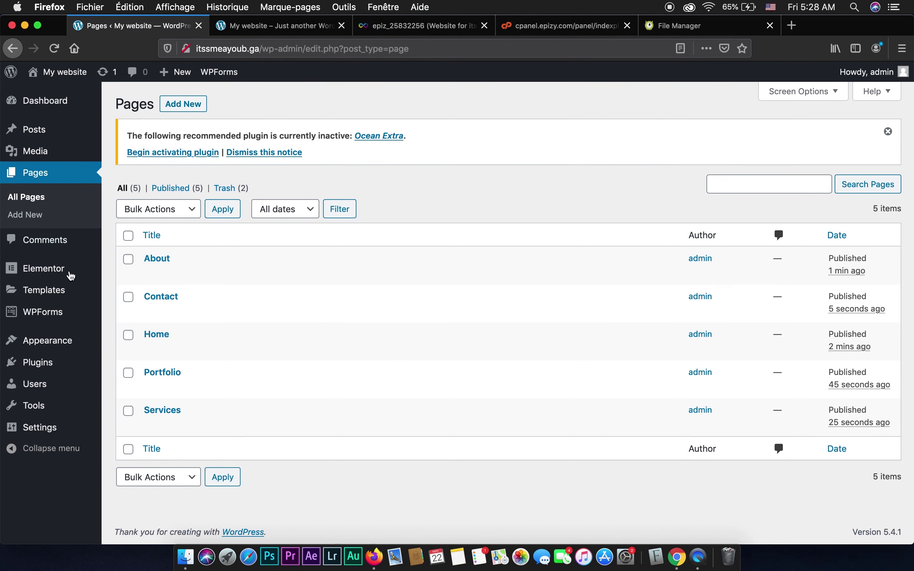
{"action": "mouse_move", "coordinate": [56, 353]}
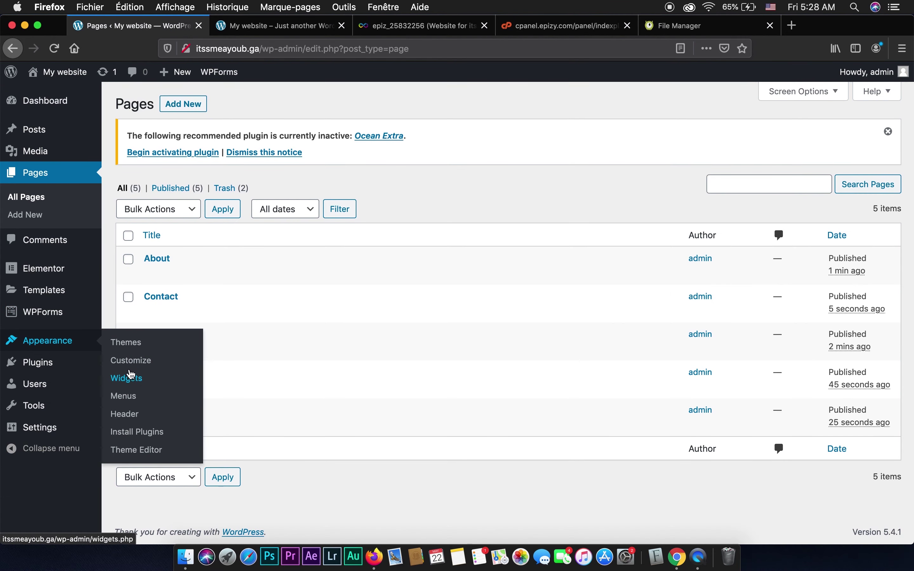
{"action": "left_click", "coordinate": [128, 368]}
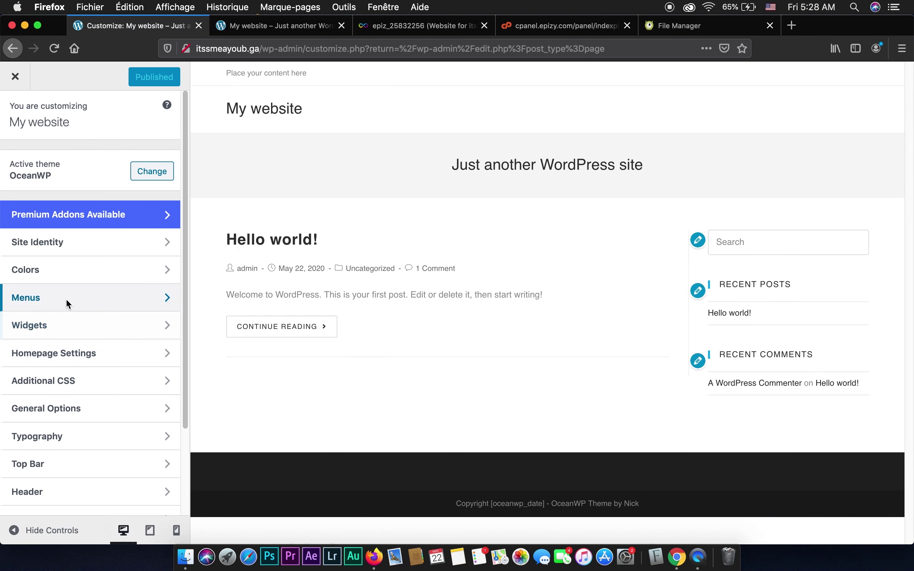
{"action": "left_click", "coordinate": [55, 304]}
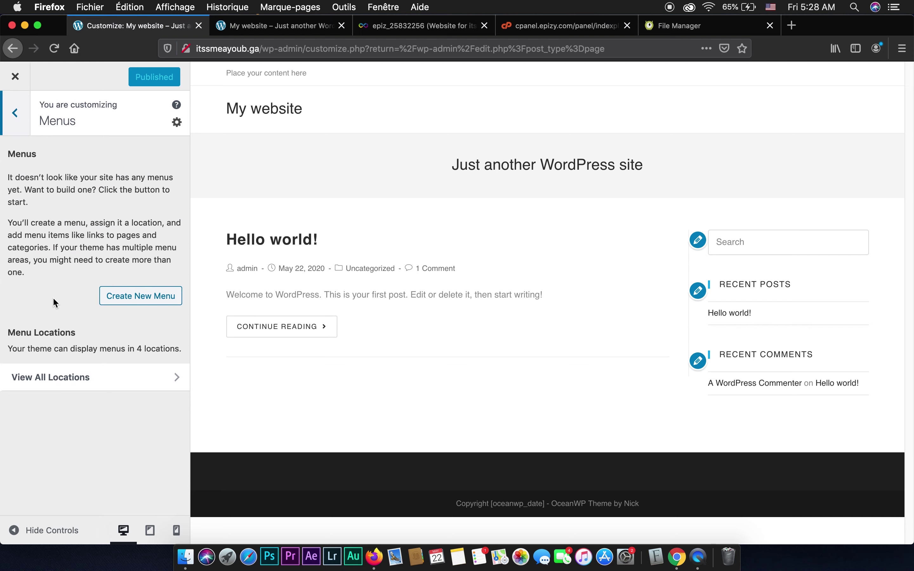
{"action": "left_click", "coordinate": [140, 296]}
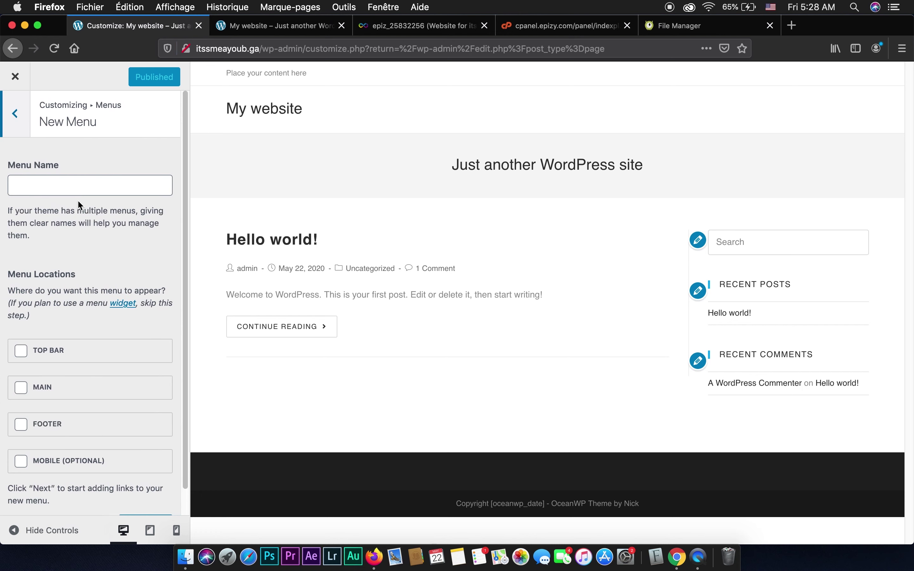
{"action": "left_click", "coordinate": [84, 186]}
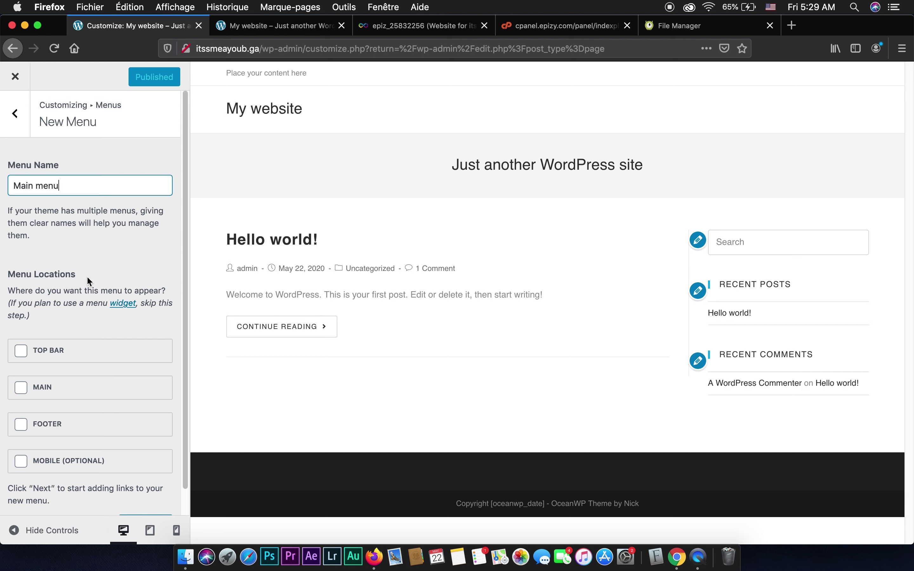
{"action": "left_click", "coordinate": [24, 395]}
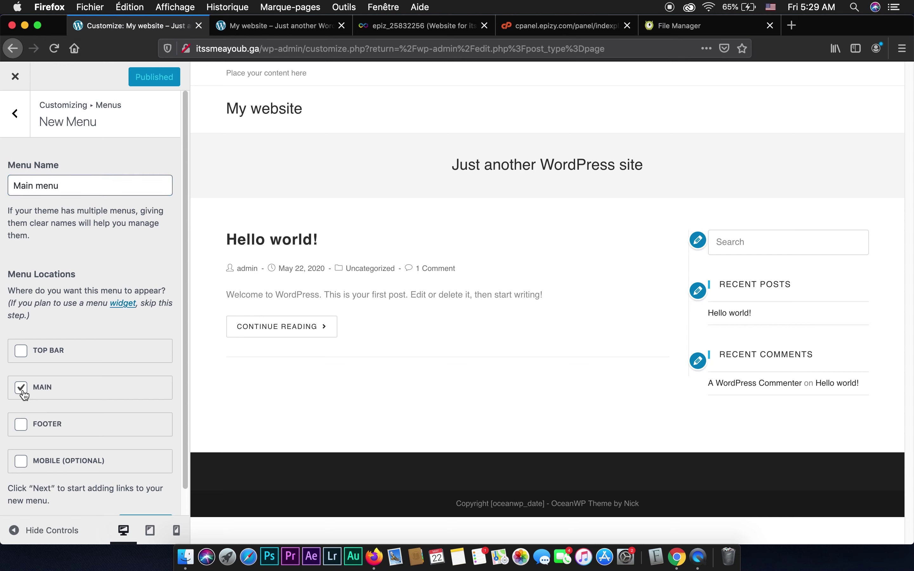
{"action": "scroll", "coordinate": [129, 326], "scroll_direction": "down", "scroll_amount": 2}
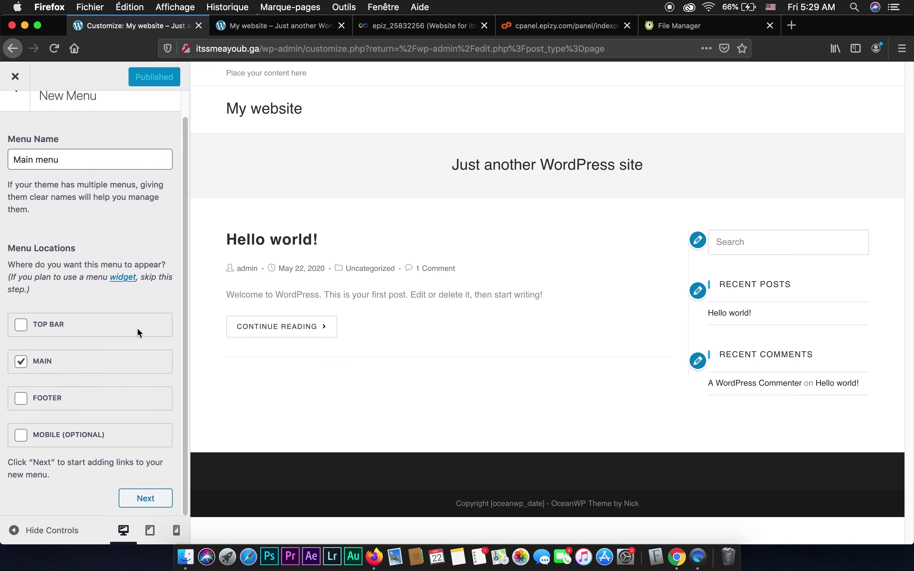
{"action": "left_click", "coordinate": [146, 498]}
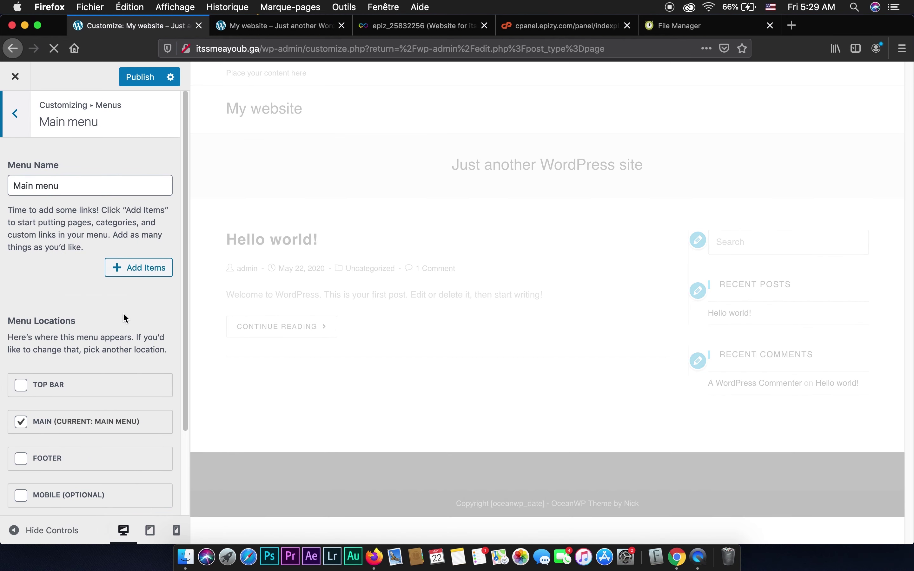
Add the Home, About, Portfolio, Services and Contact pages to the Main menu in that order.
{"action": "left_click", "coordinate": [134, 269]}
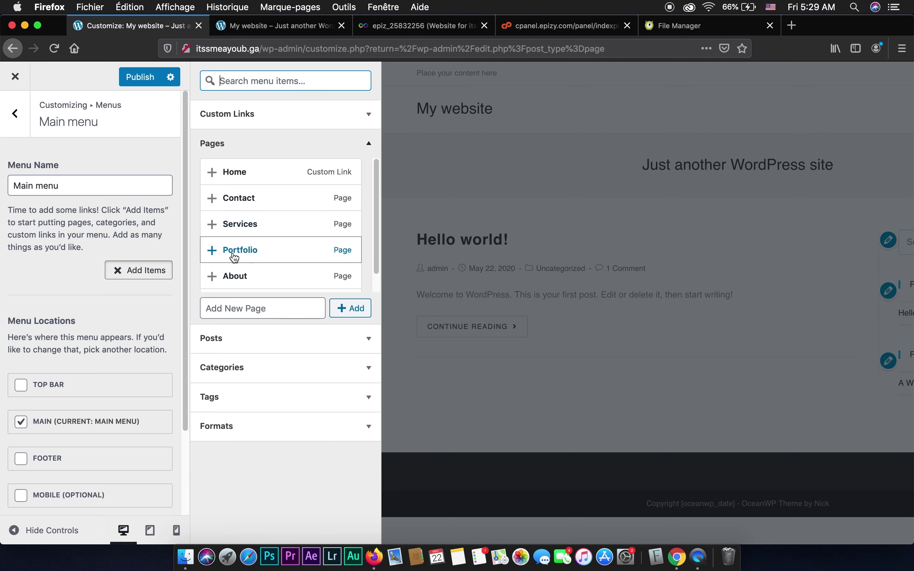
{"action": "scroll", "coordinate": [251, 253], "scroll_direction": "down", "scroll_amount": 2}
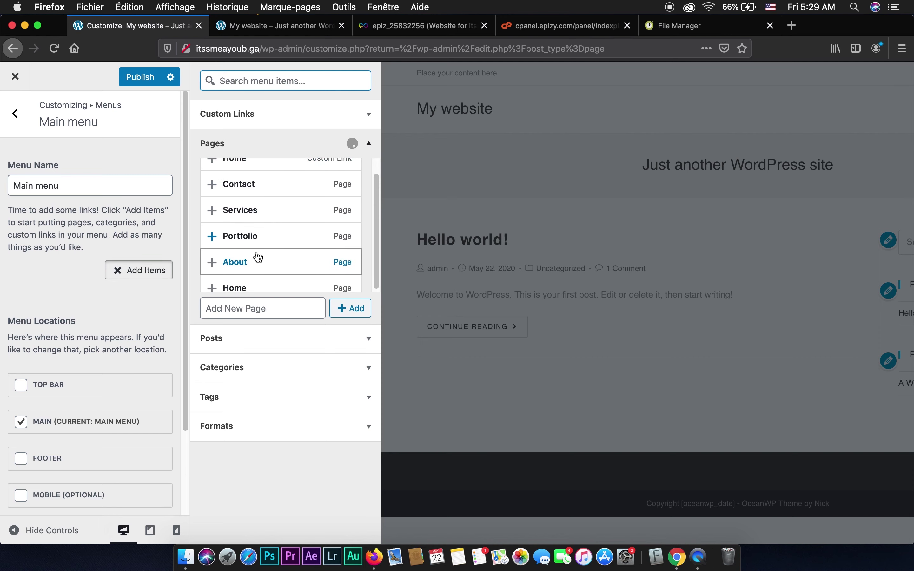
{"action": "scroll", "coordinate": [264, 262], "scroll_direction": "up", "scroll_amount": 2}
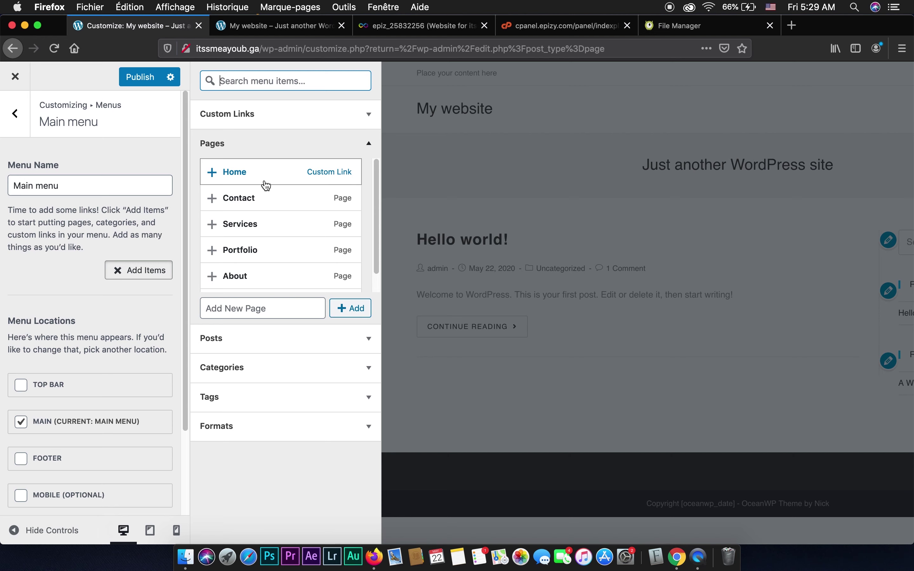
{"action": "scroll", "coordinate": [339, 197], "scroll_direction": "down", "scroll_amount": 1}
{"action": "scroll", "coordinate": [340, 200], "scroll_direction": "down", "scroll_amount": 1}
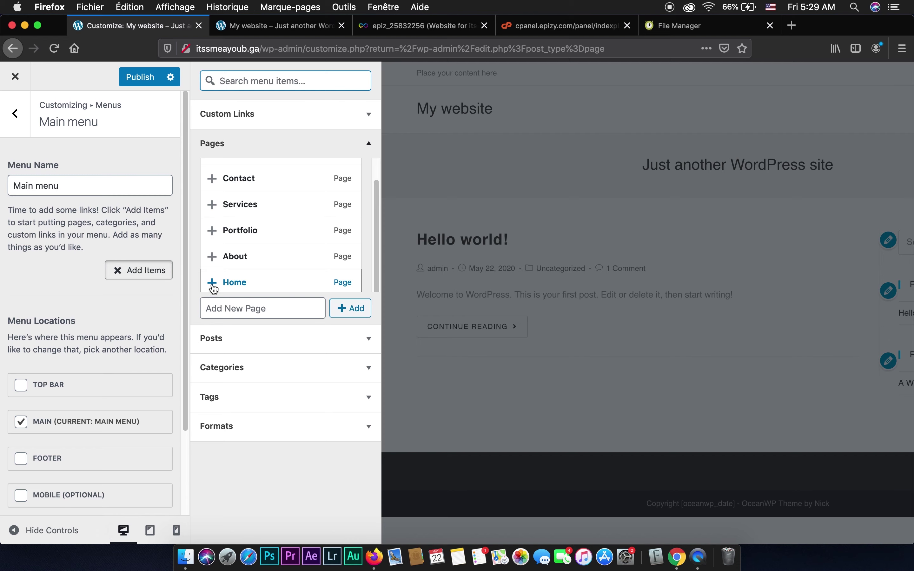
{"action": "left_click", "coordinate": [214, 288]}
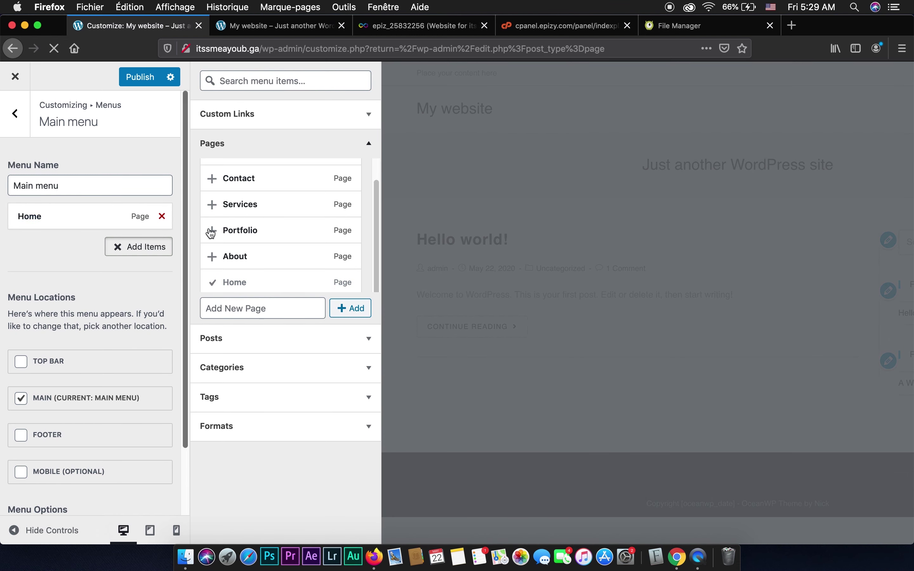
{"action": "scroll", "coordinate": [263, 232], "scroll_direction": "up", "scroll_amount": 1}
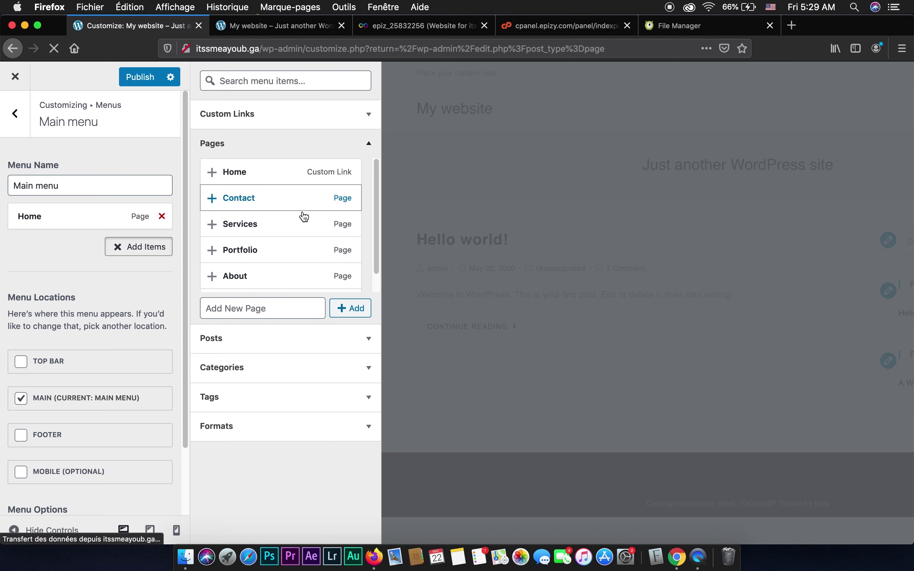
{"action": "scroll", "coordinate": [287, 242], "scroll_direction": "down", "scroll_amount": 1}
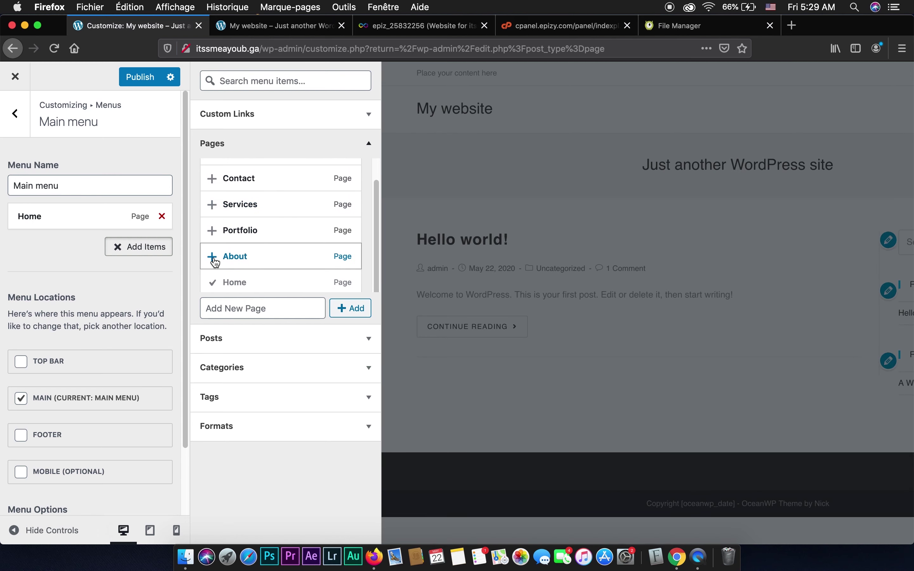
{"action": "left_click", "coordinate": [214, 258]}
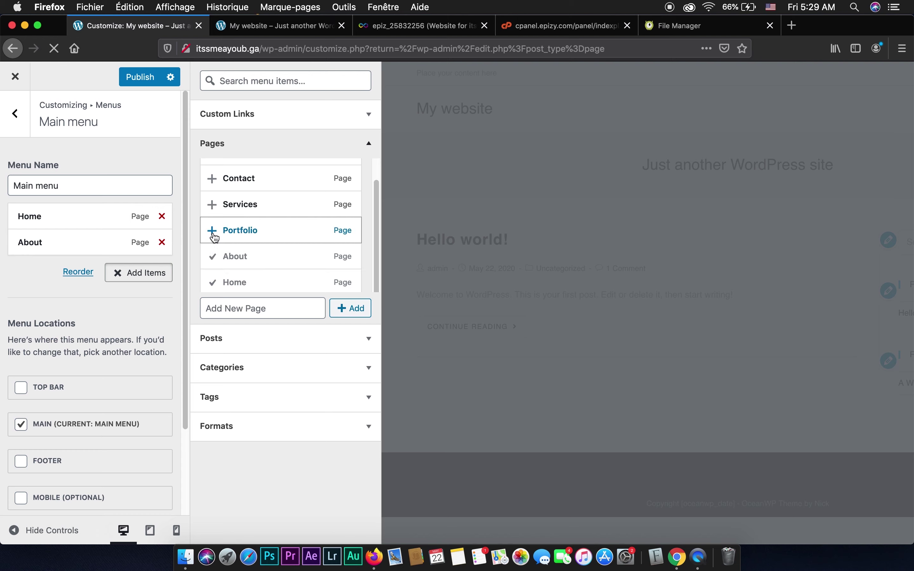
{"action": "left_click", "coordinate": [214, 236]}
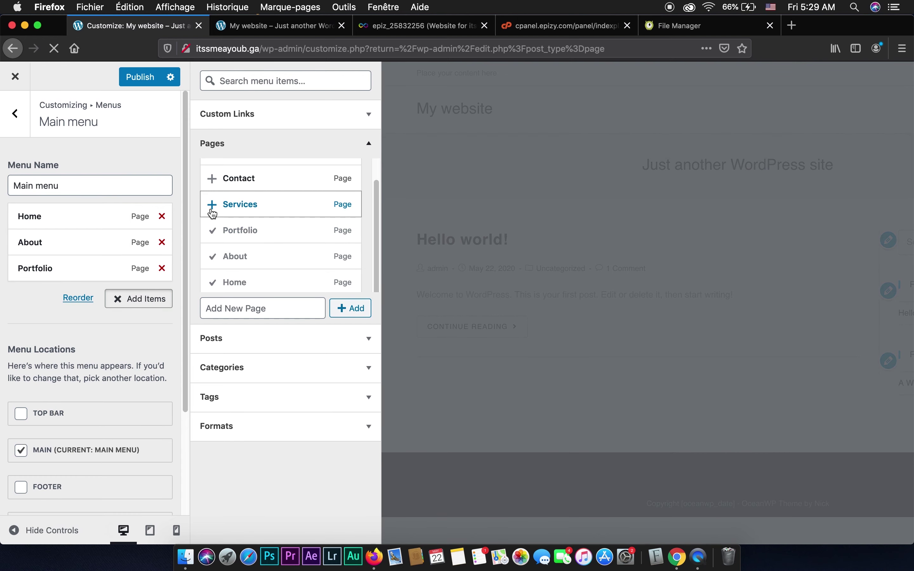
{"action": "left_click", "coordinate": [214, 205]}
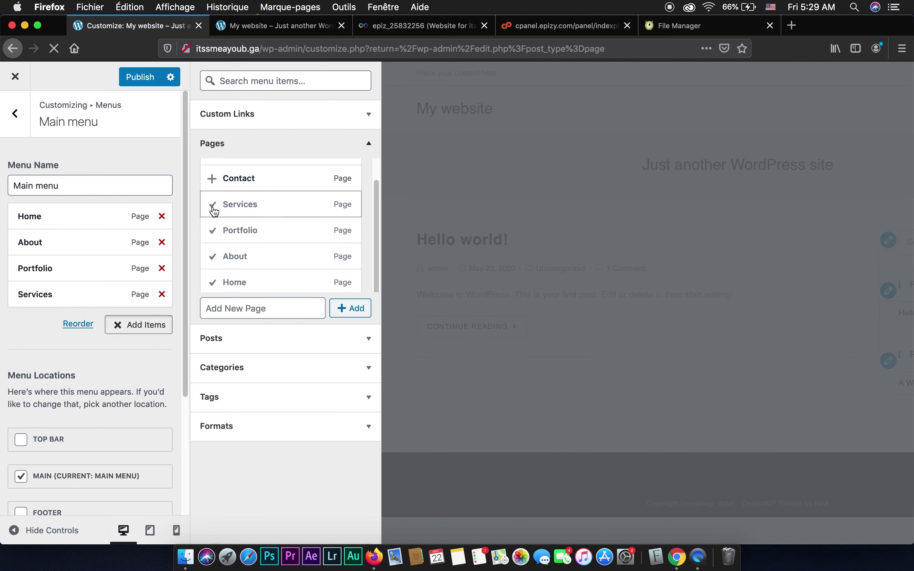
{"action": "left_click", "coordinate": [214, 186]}
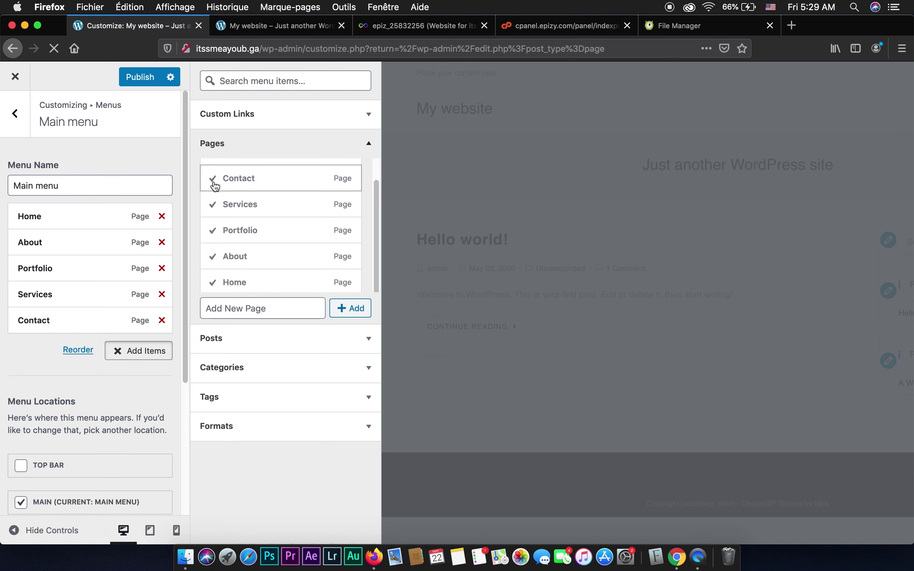
{"action": "left_click", "coordinate": [147, 381]}
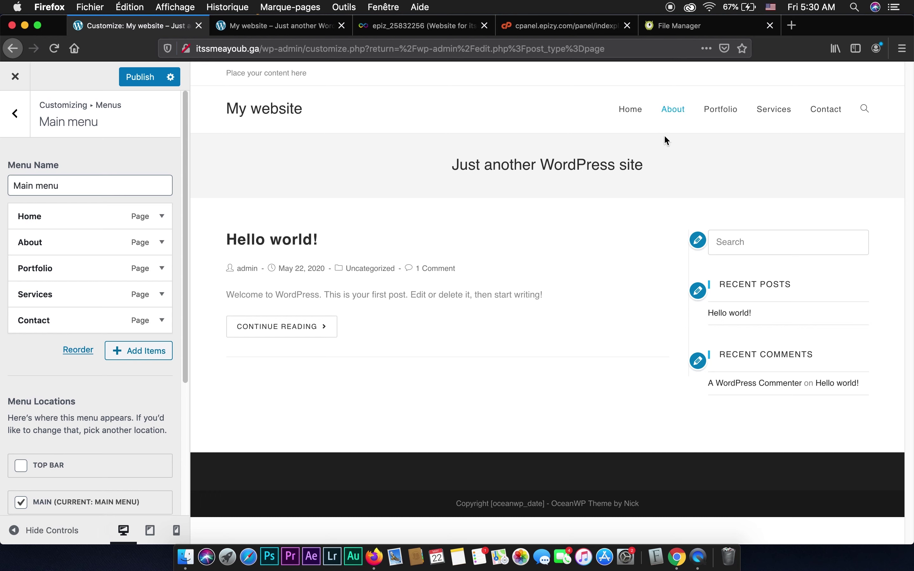
Make About a submenu item of Home, and move it back to the top level.
{"action": "left_click", "coordinate": [667, 118]}
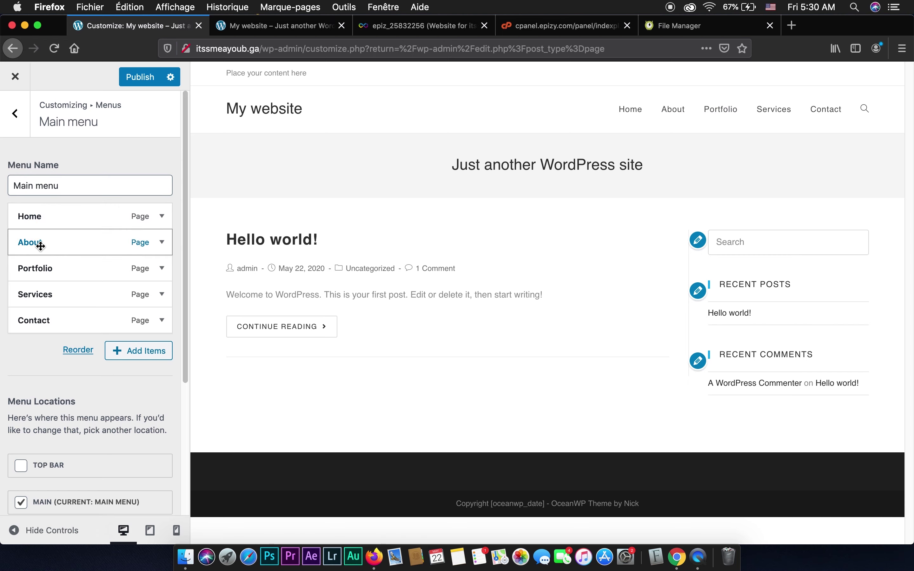
{"action": "left_click_drag", "start_coordinate": [41, 246], "coordinate": [67, 255]}
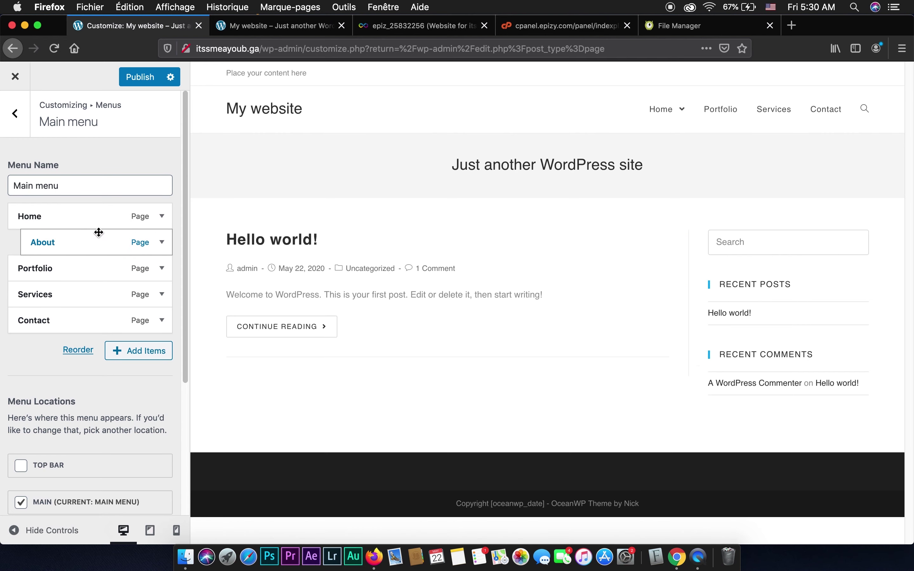
{"action": "mouse_move", "coordinate": [675, 120]}
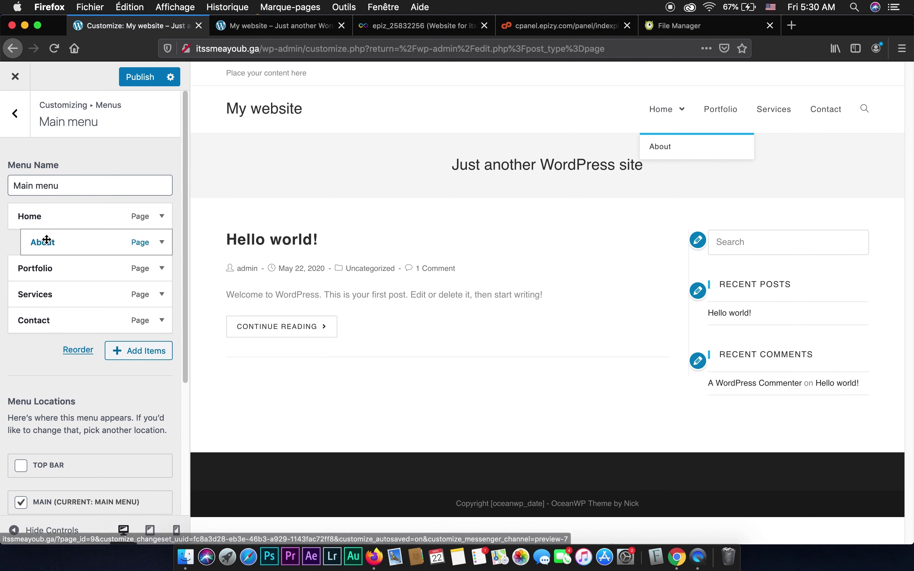
{"action": "left_click_drag", "start_coordinate": [72, 247], "coordinate": [58, 247]}
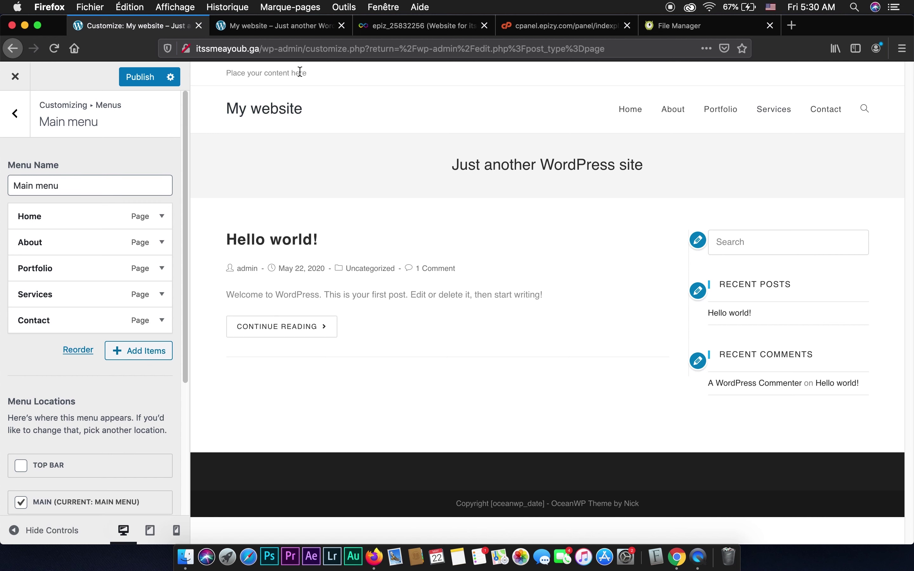
Disable the top bar in the Top Bar general settings and return to the main customizer list.
{"action": "left_click_drag", "start_coordinate": [227, 75], "coordinate": [296, 77]}
{"action": "left_click", "coordinate": [16, 121]}
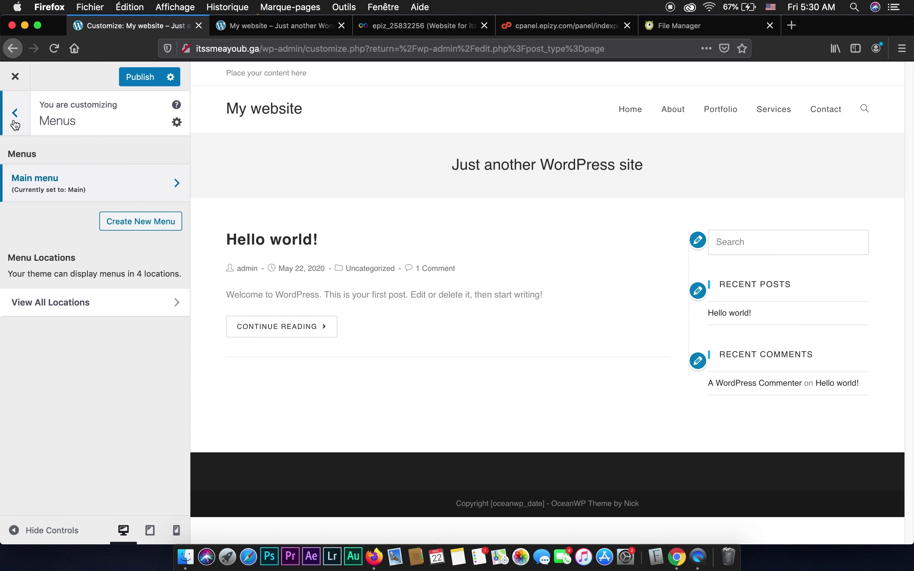
{"action": "left_click", "coordinate": [16, 123]}
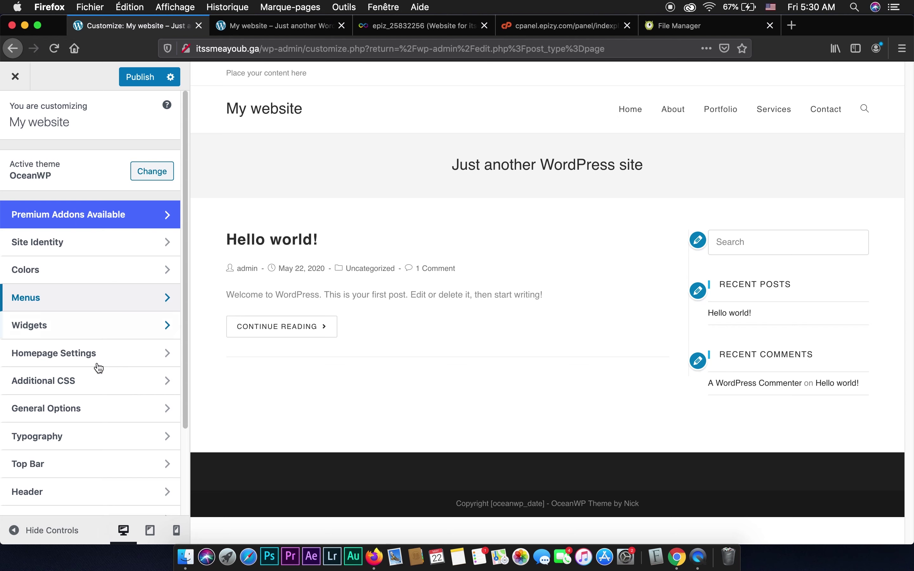
{"action": "left_click", "coordinate": [64, 472]}
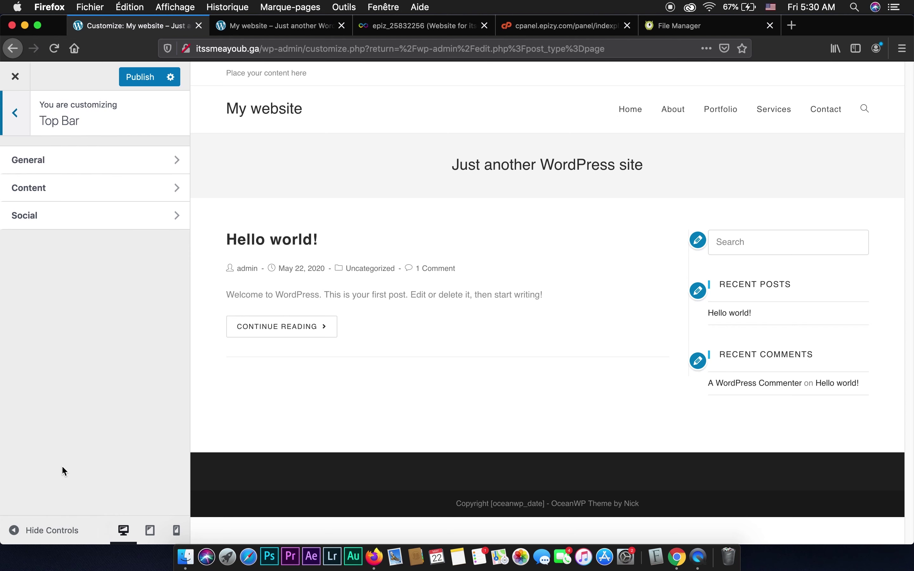
{"action": "left_click", "coordinate": [95, 167]}
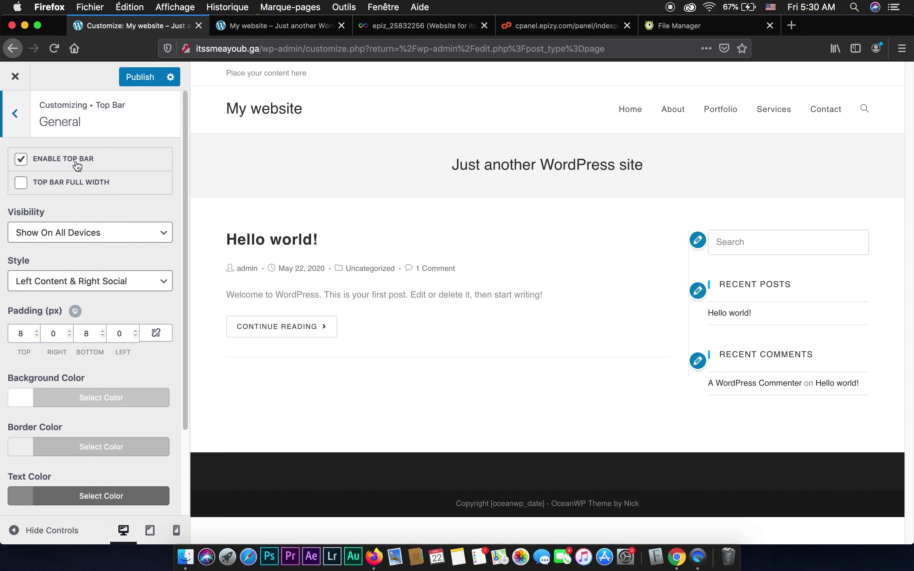
{"action": "left_click", "coordinate": [22, 162]}
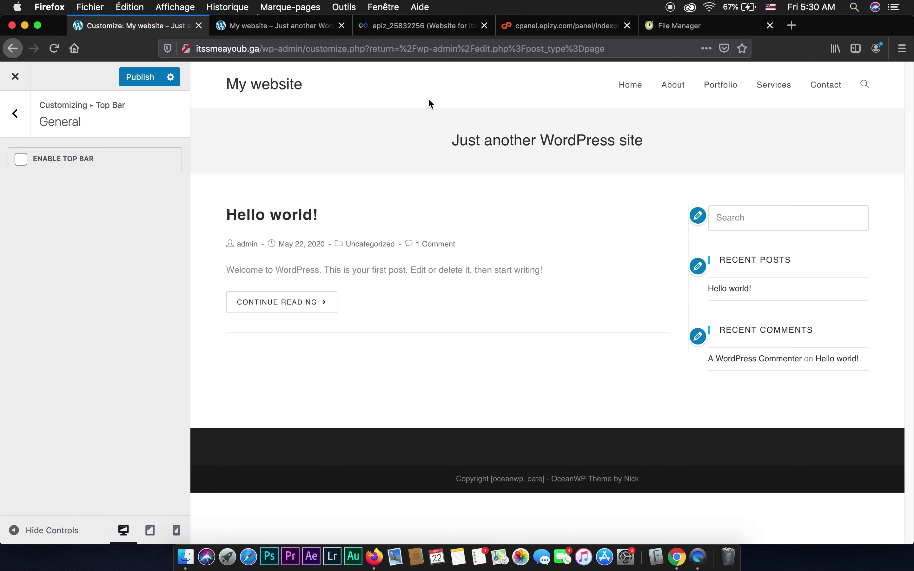
{"action": "left_click", "coordinate": [14, 113]}
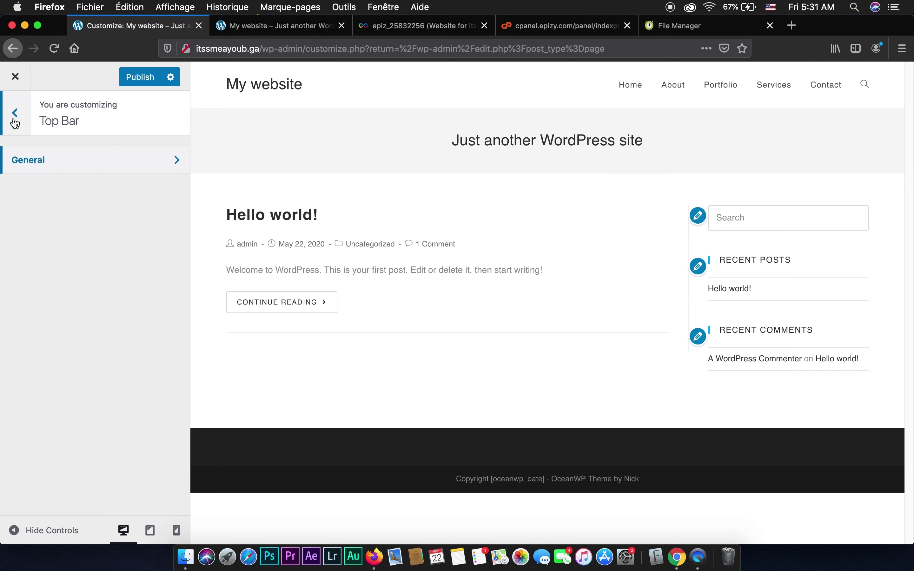
{"action": "left_click", "coordinate": [16, 121]}
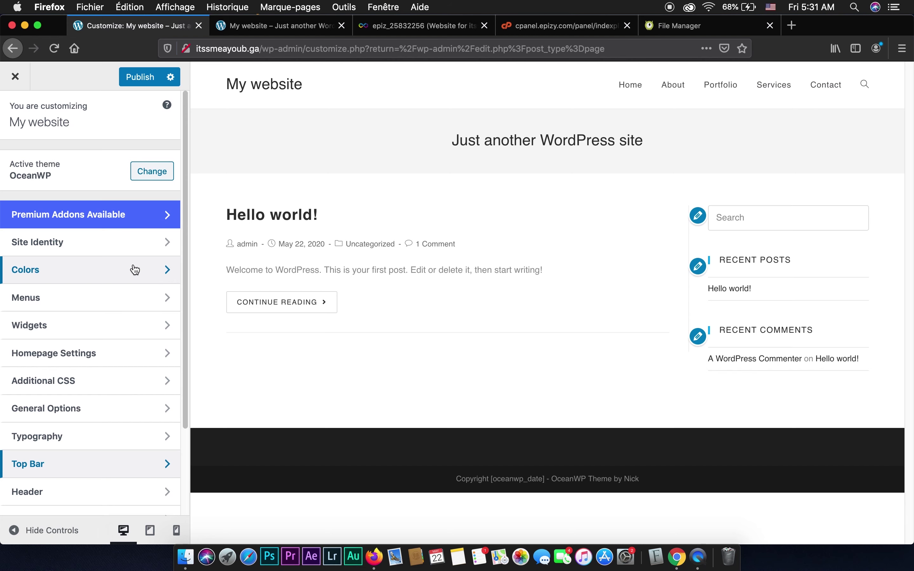
Open the Header general settings and try blue #1e73be and dark navy #030016 as the header background color.
{"action": "scroll", "coordinate": [95, 419], "scroll_direction": "down", "scroll_amount": 3}
{"action": "left_click", "coordinate": [56, 442]}
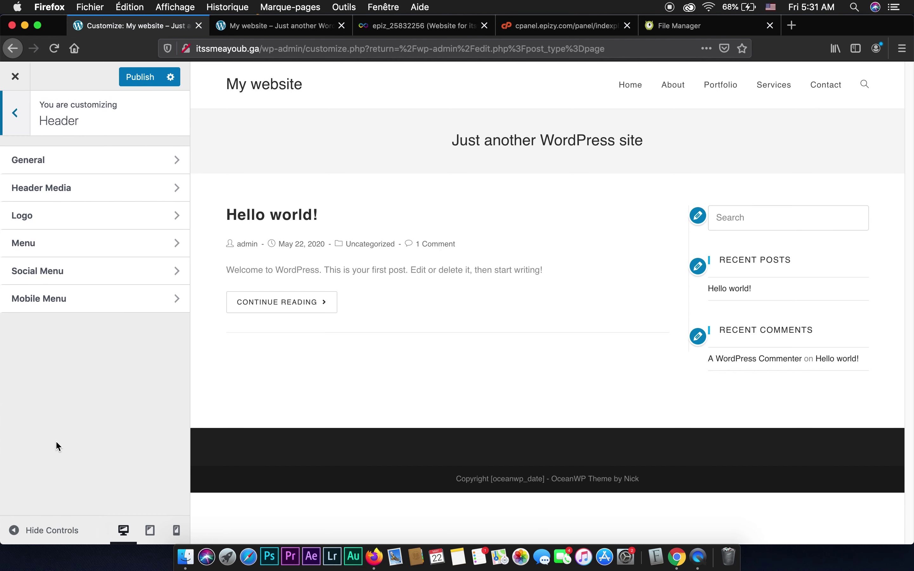
{"action": "left_click", "coordinate": [131, 167]}
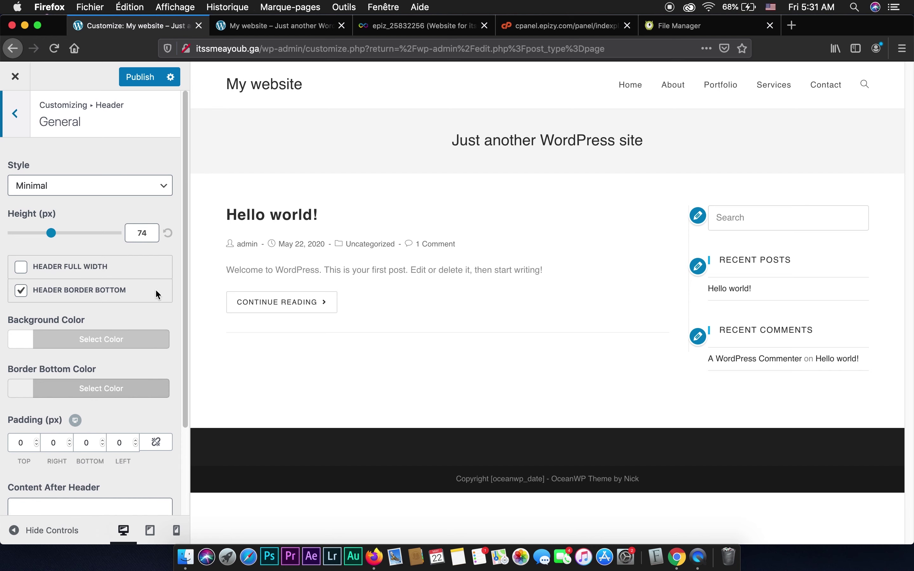
{"action": "scroll", "coordinate": [153, 280], "scroll_direction": "down", "scroll_amount": 1}
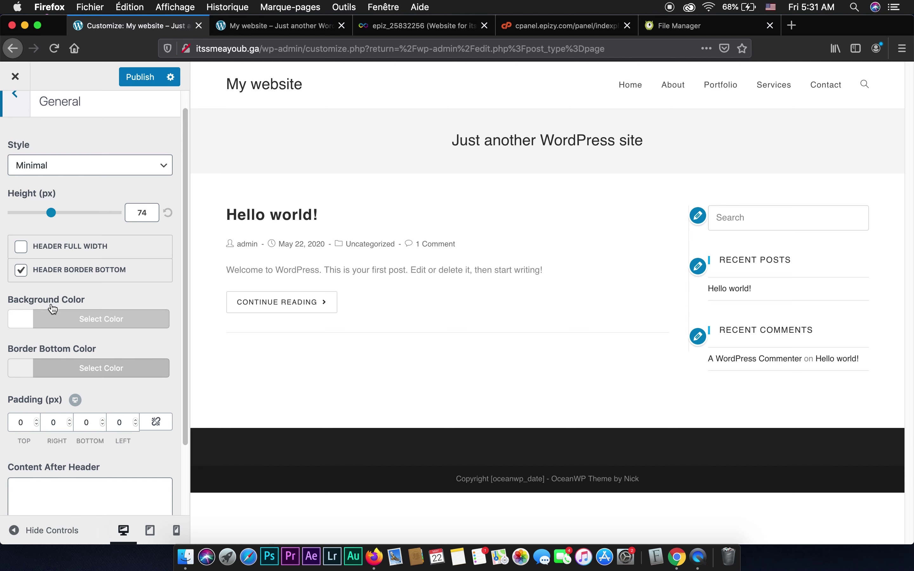
{"action": "left_click", "coordinate": [28, 325]}
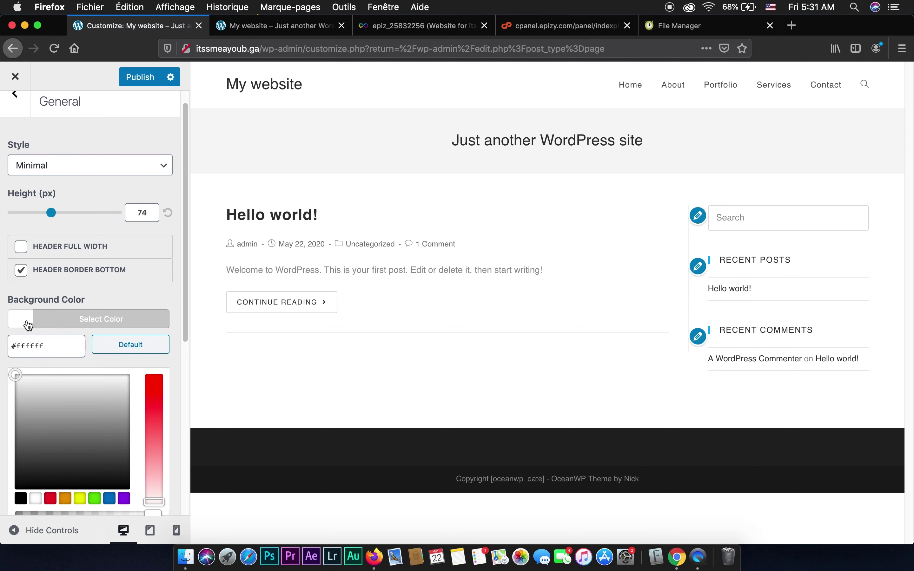
{"action": "scroll", "coordinate": [168, 349], "scroll_direction": "down", "scroll_amount": 3}
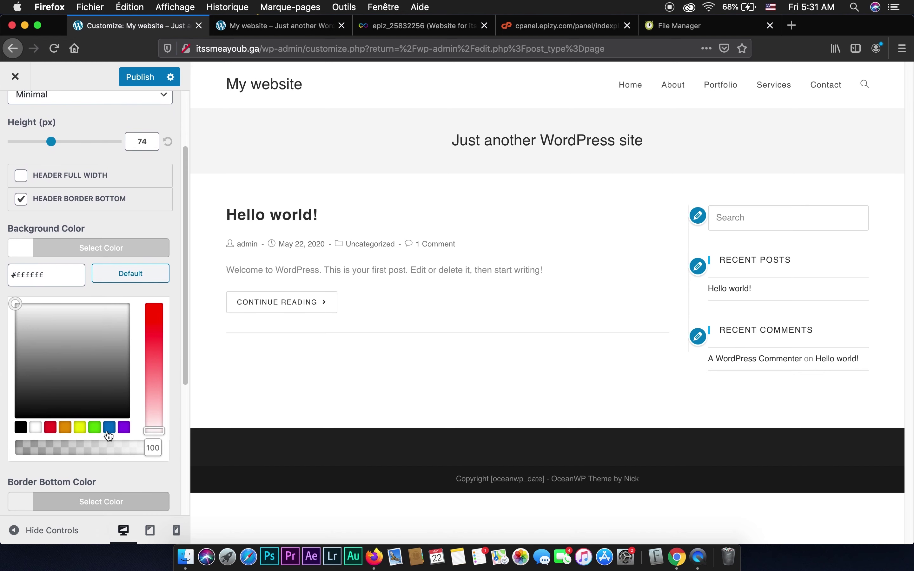
{"action": "left_click", "coordinate": [109, 430]}
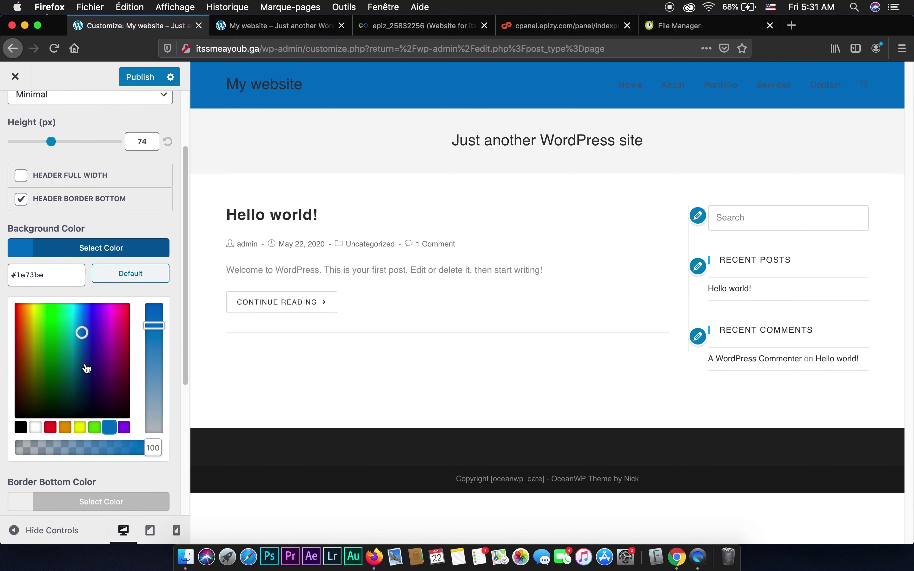
{"action": "mouse_move", "coordinate": [82, 333]}
{"action": "left_mouse_down"}
{"action": "mouse_move", "coordinate": [91, 406]}
{"action": "mouse_move", "coordinate": [97, 421]}
{"action": "mouse_move", "coordinate": [112, 422]}
{"action": "mouse_move", "coordinate": [95, 409]}
{"action": "left_mouse_up"}
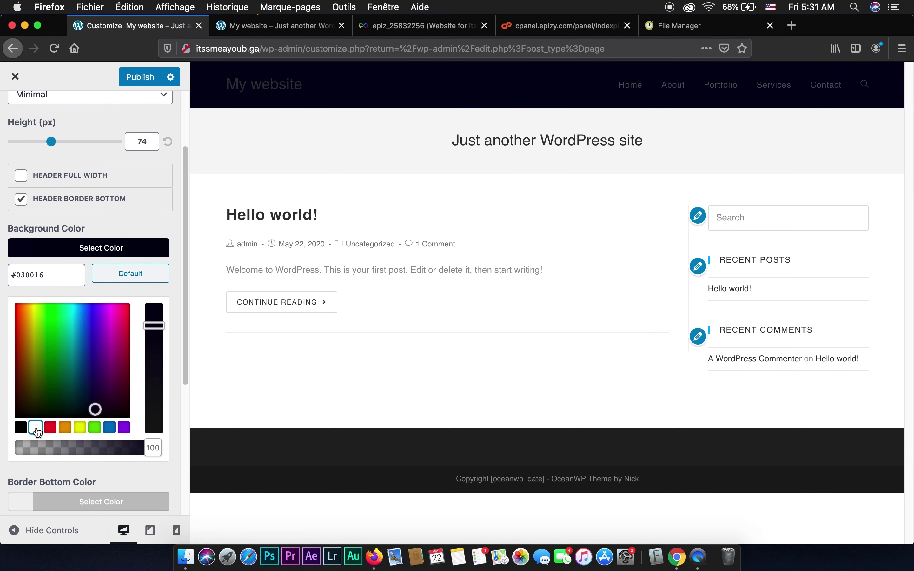
Set the header background color to the near-black grey #191919.
{"action": "left_click", "coordinate": [37, 430]}
{"action": "left_click_drag", "start_coordinate": [14, 302], "coordinate": [22, 396]}
{"action": "left_click_drag", "start_coordinate": [26, 397], "coordinate": [82, 405]}
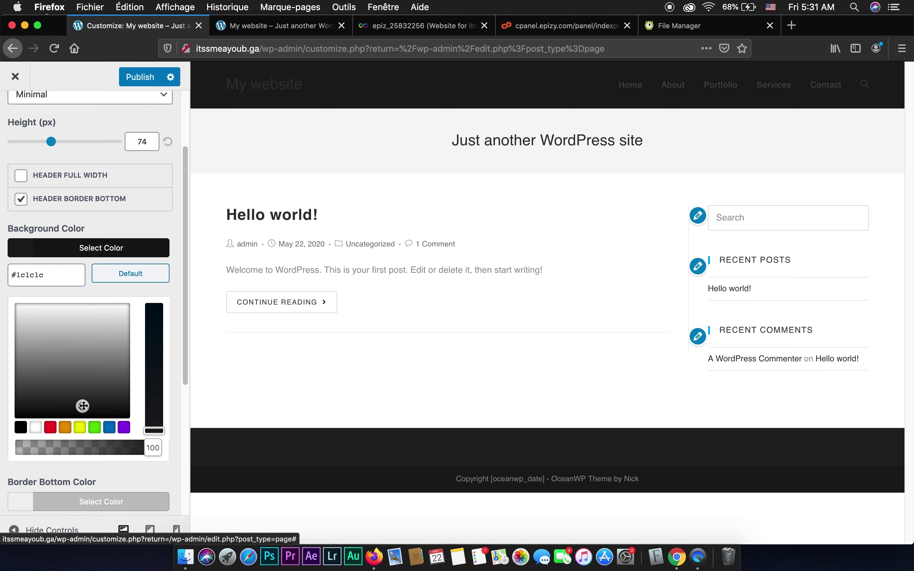
{"action": "left_click_drag", "start_coordinate": [83, 405], "coordinate": [91, 406]}
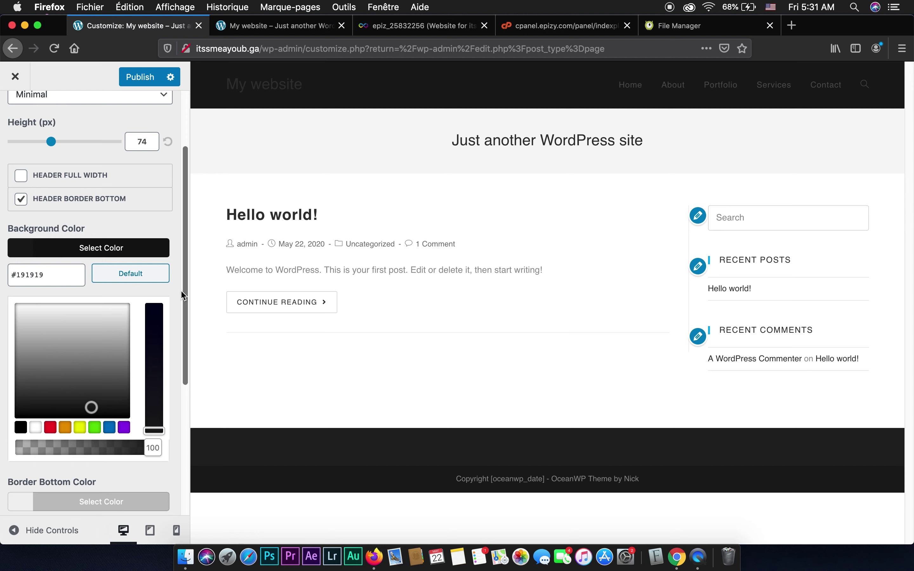
Set the header's border bottom color to near-black #020202.
{"action": "scroll", "coordinate": [181, 290], "scroll_direction": "down", "scroll_amount": 3}
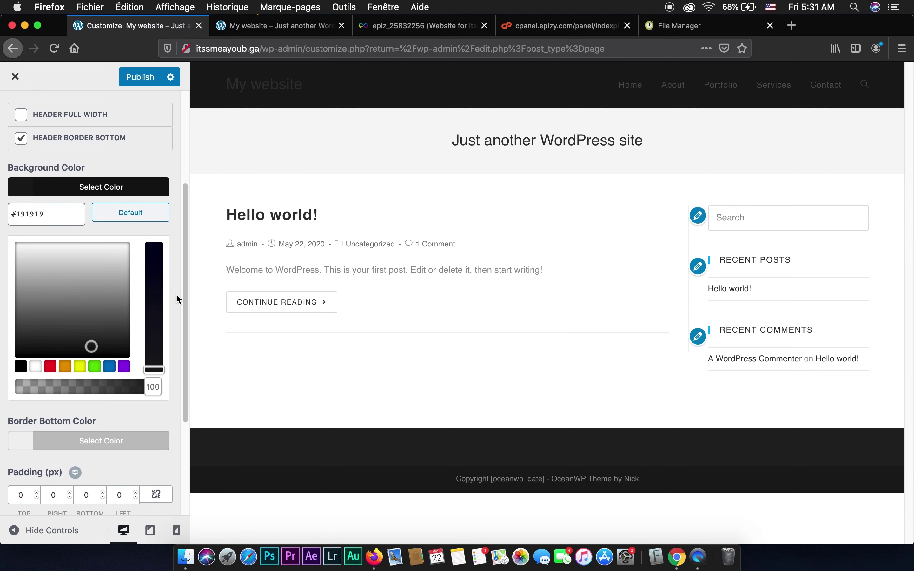
{"action": "left_click", "coordinate": [30, 446]}
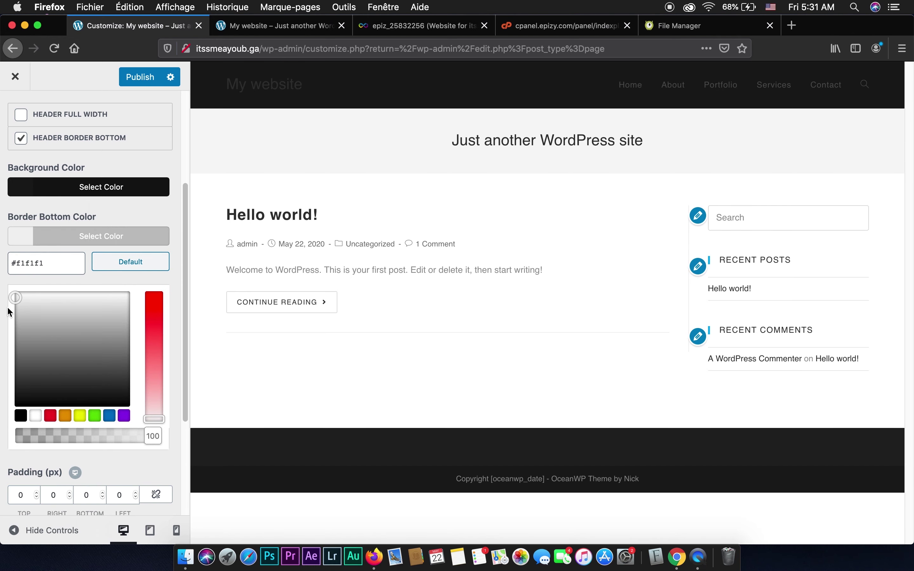
{"action": "left_click_drag", "start_coordinate": [10, 302], "coordinate": [15, 426]}
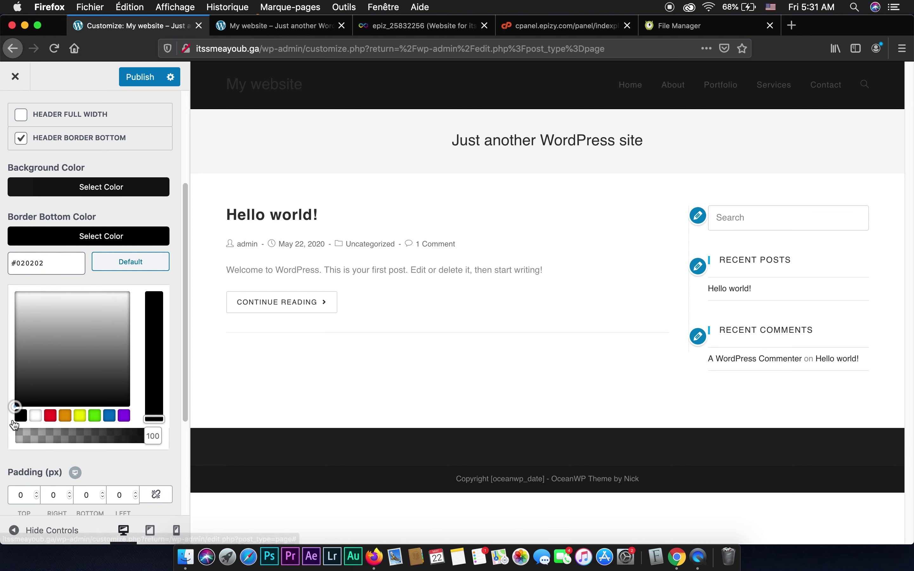
{"action": "scroll", "coordinate": [175, 307], "scroll_direction": "up", "scroll_amount": 2}
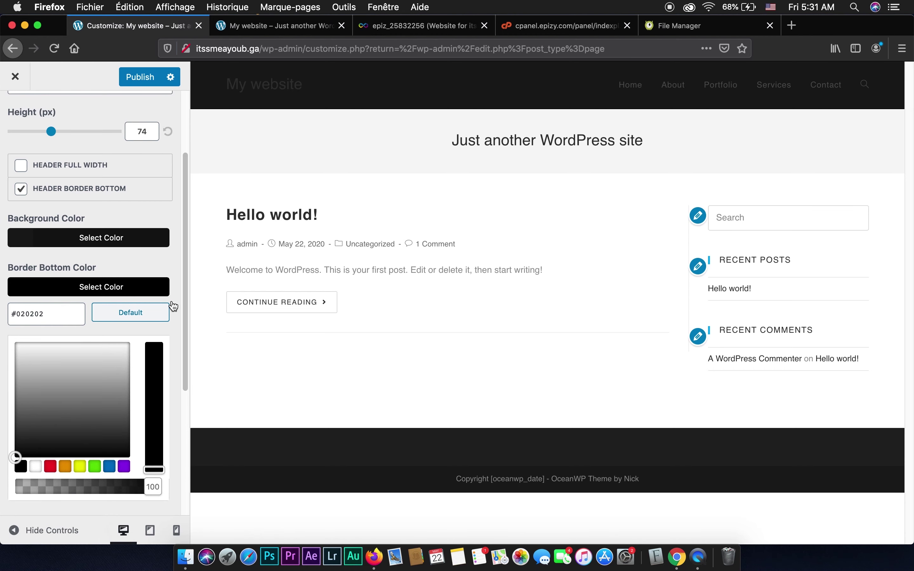
{"action": "scroll", "coordinate": [182, 310], "scroll_direction": "down", "scroll_amount": 5}
{"action": "scroll", "coordinate": [182, 314], "scroll_direction": "up", "scroll_amount": 6}
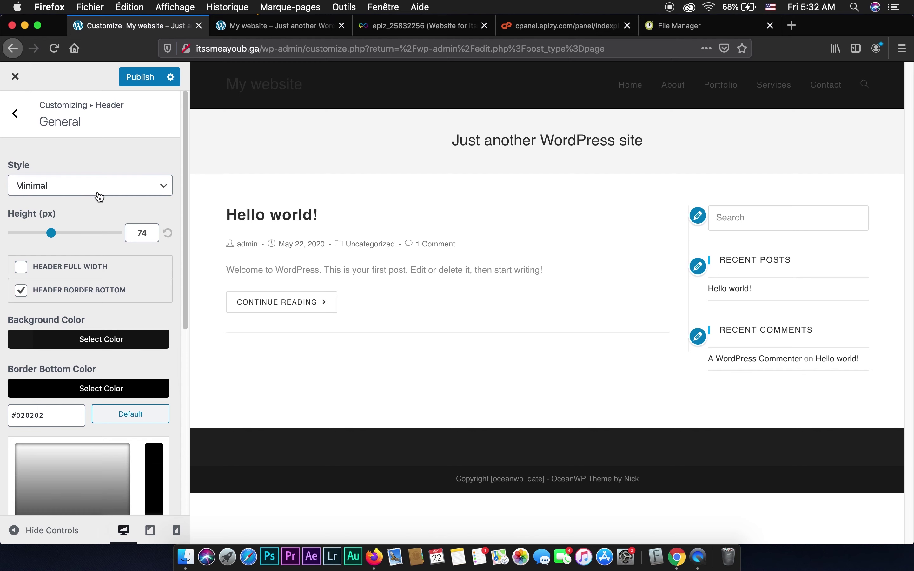
Try the Transparent and Full Screen header styles, preview the full-screen menu, and return the style to Minimal.
{"action": "left_click", "coordinate": [53, 196]}
{"action": "left_click", "coordinate": [55, 194]}
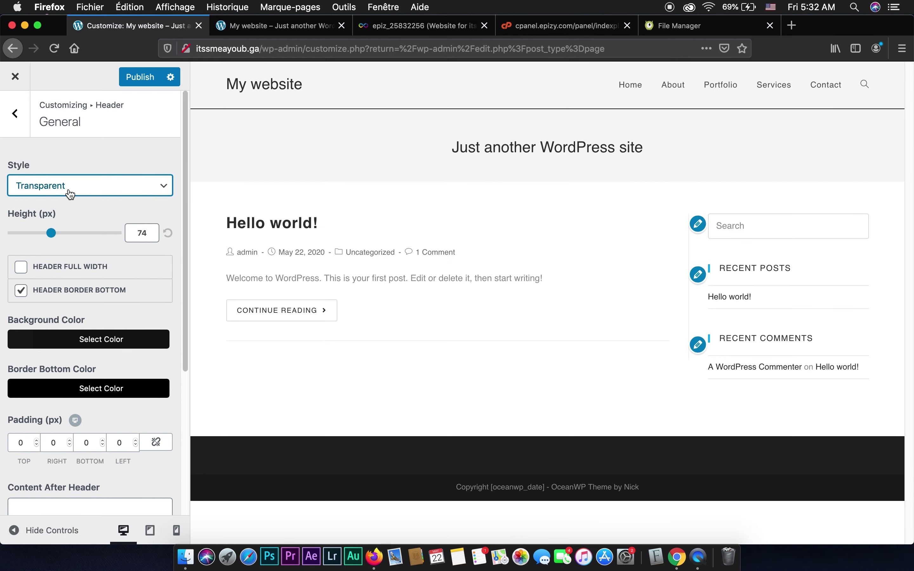
{"action": "left_click", "coordinate": [70, 193]}
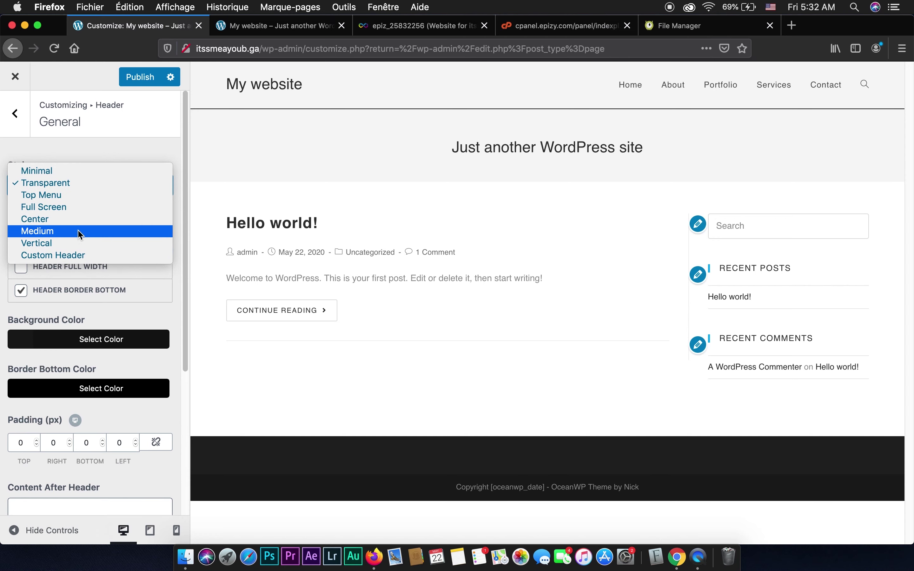
{"action": "left_click", "coordinate": [49, 209]}
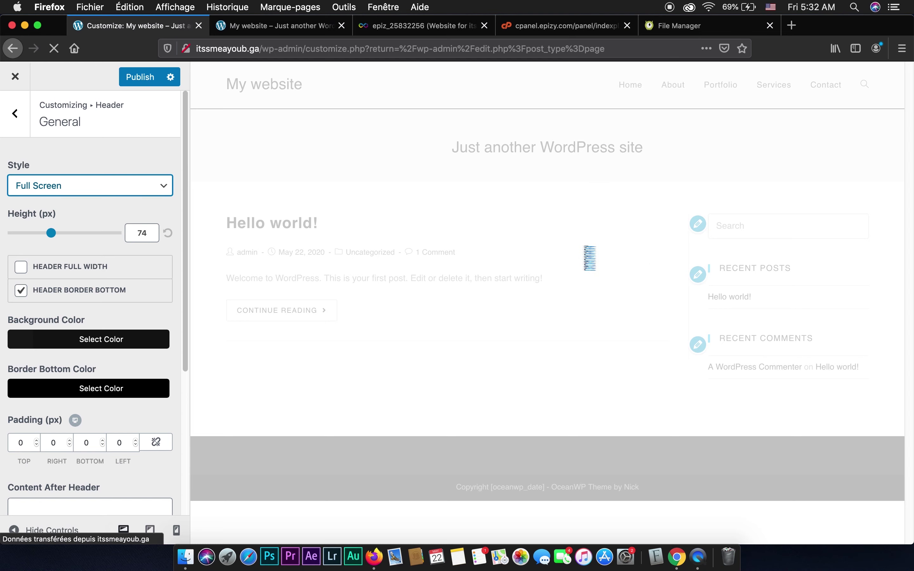
{"action": "left_click", "coordinate": [859, 91]}
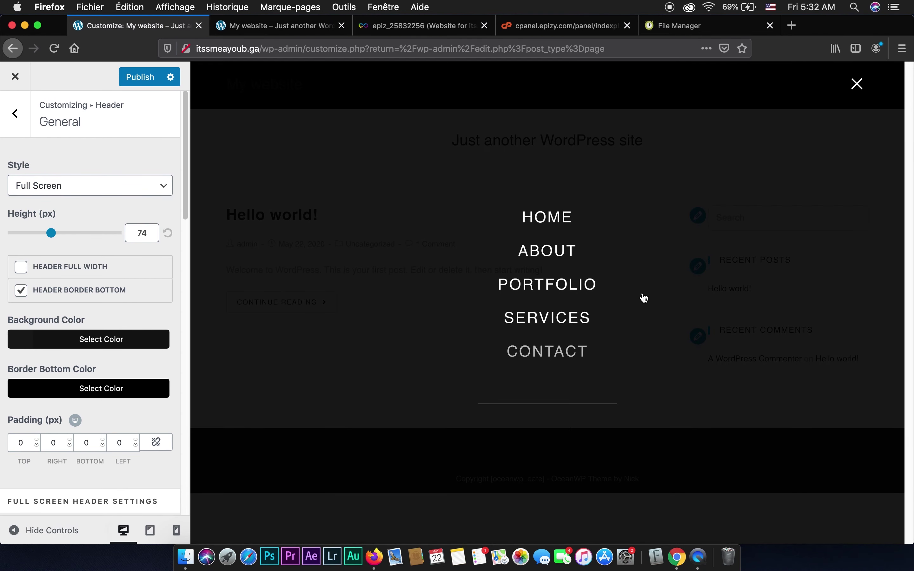
{"action": "left_click", "coordinate": [859, 90]}
{"action": "left_click", "coordinate": [110, 188]}
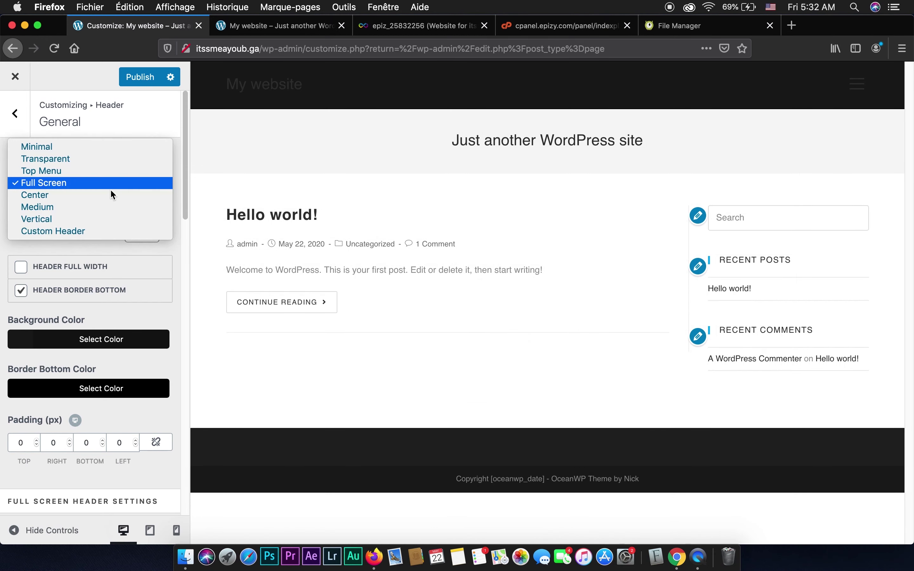
{"action": "left_click", "coordinate": [91, 147]}
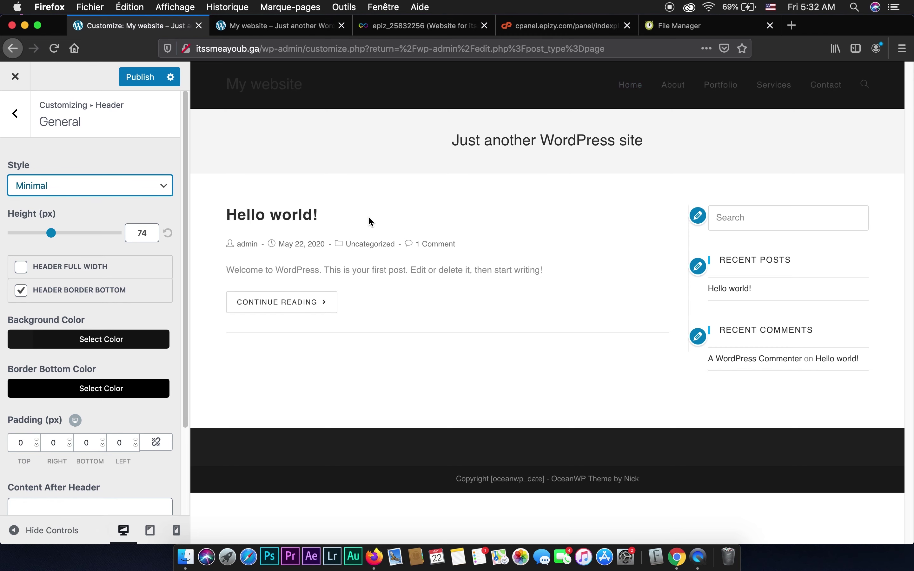
Open the Header's Menu settings and check which navigation templates are available.
{"action": "left_click", "coordinate": [15, 114]}
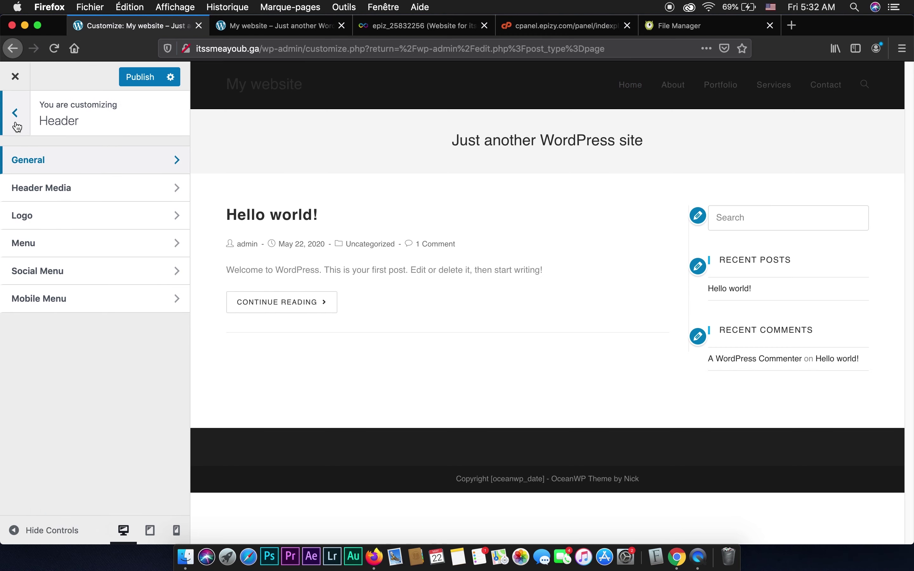
{"action": "left_click", "coordinate": [81, 244]}
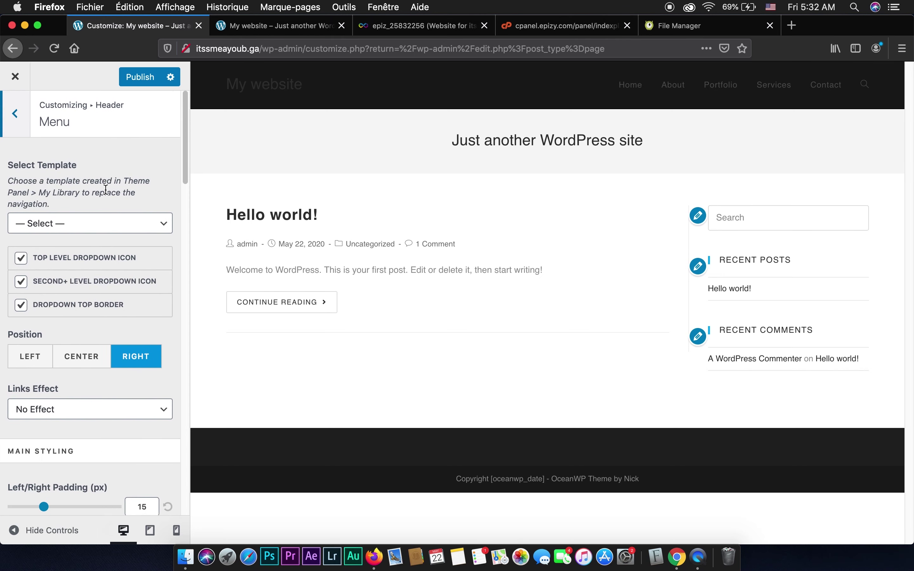
{"action": "scroll", "coordinate": [127, 205], "scroll_direction": "down", "scroll_amount": 1}
{"action": "left_click", "coordinate": [114, 214]}
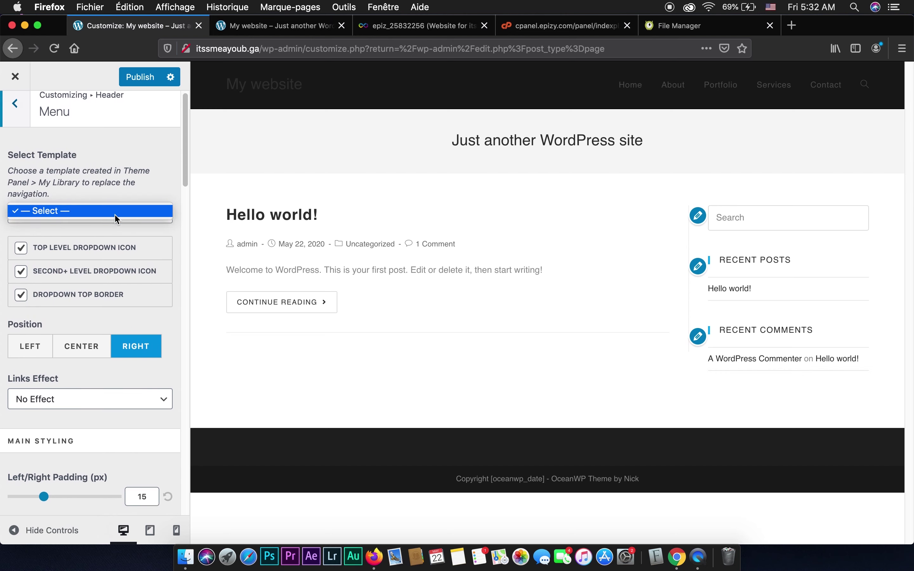
{"action": "left_click", "coordinate": [143, 235]}
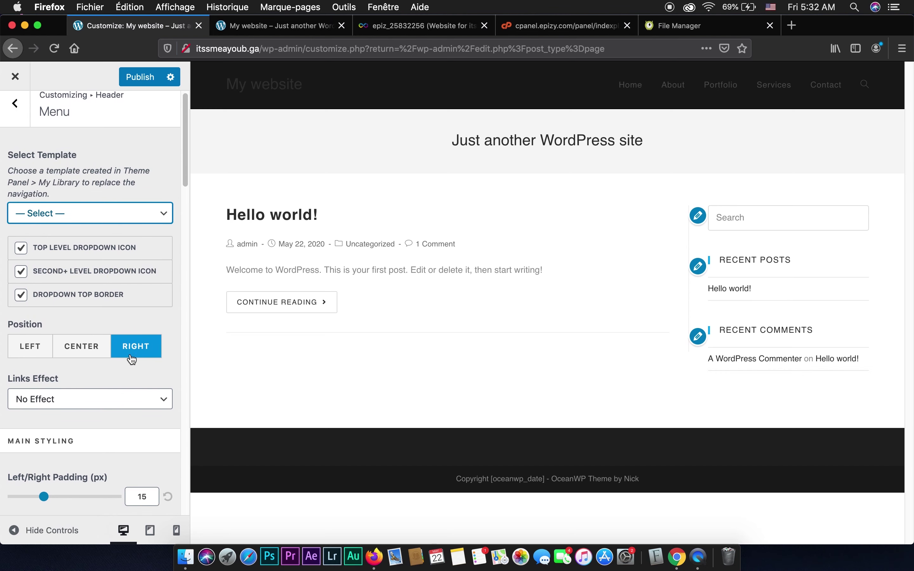
Try the Center and Left positions for the header menu and return it to Right.
{"action": "left_click", "coordinate": [88, 355]}
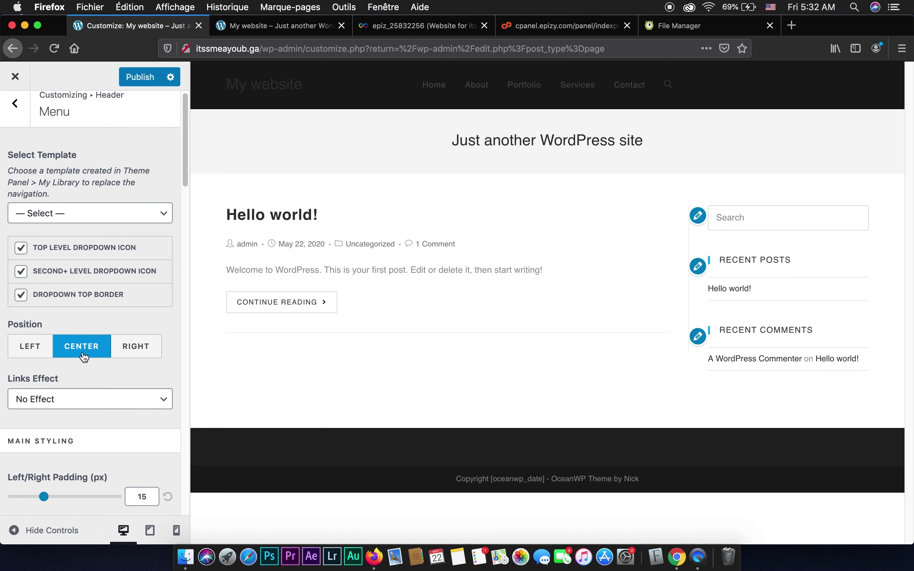
{"action": "left_click", "coordinate": [39, 355]}
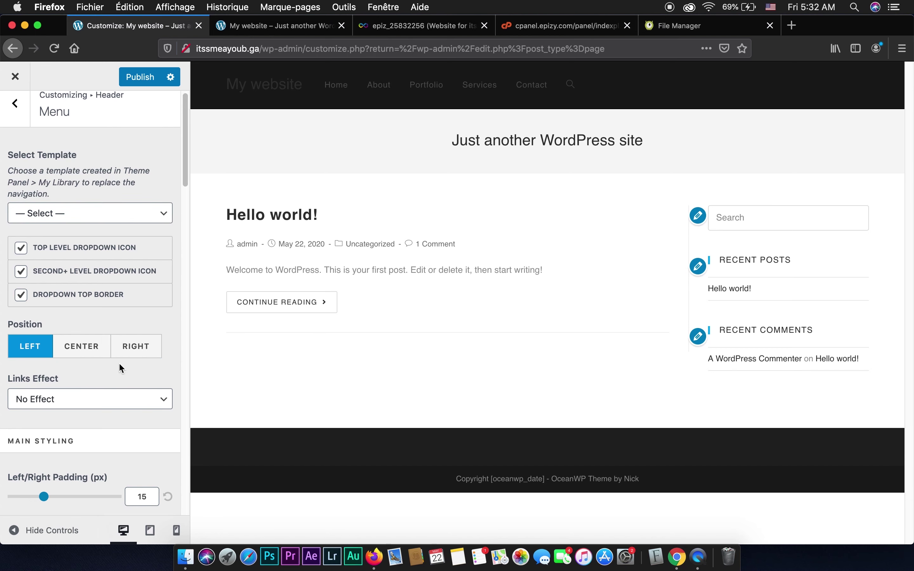
{"action": "left_click", "coordinate": [136, 351]}
Set the header menu's links effect to Brackets and preview it on the menu links.
{"action": "scroll", "coordinate": [169, 357], "scroll_direction": "down", "scroll_amount": 4}
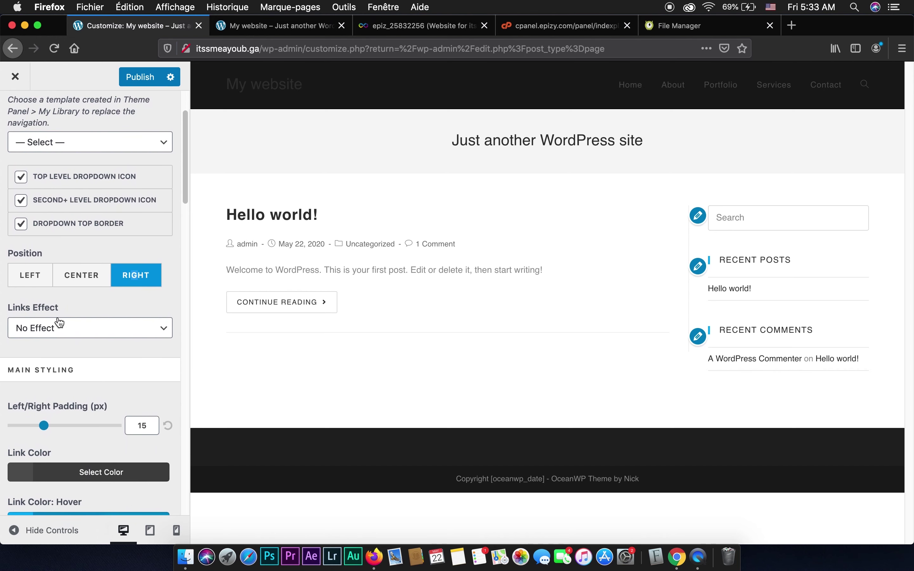
{"action": "left_click", "coordinate": [52, 332]}
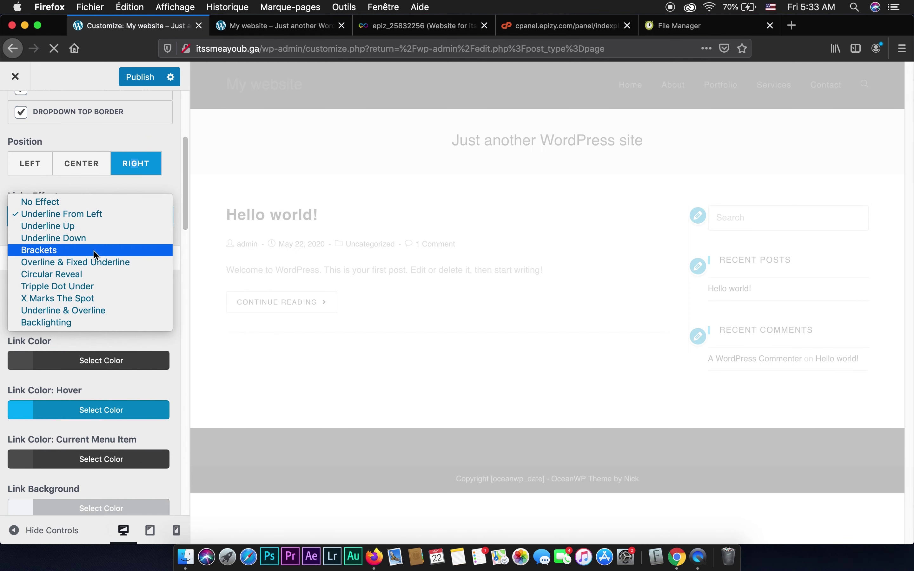
{"action": "left_click", "coordinate": [67, 250]}
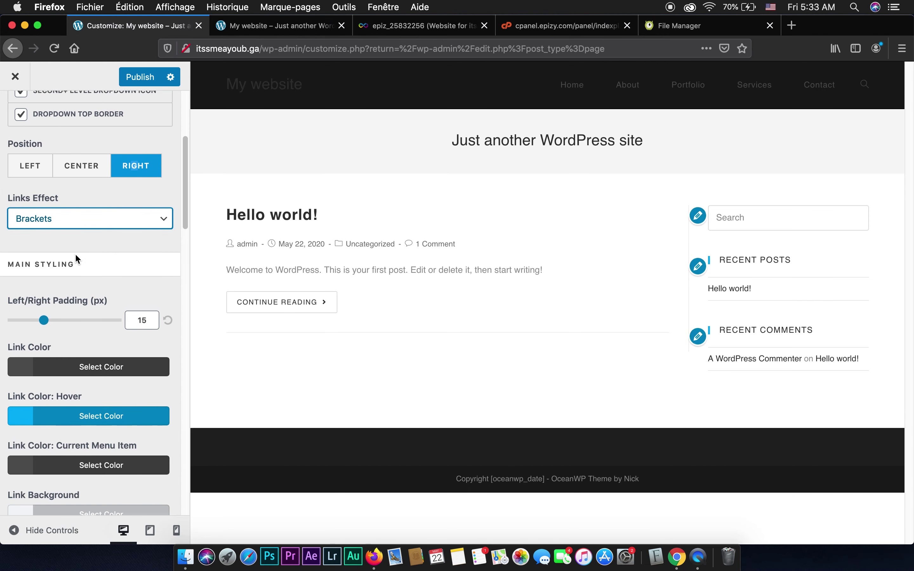
{"action": "scroll", "coordinate": [75, 253], "scroll_direction": "up", "scroll_amount": 1}
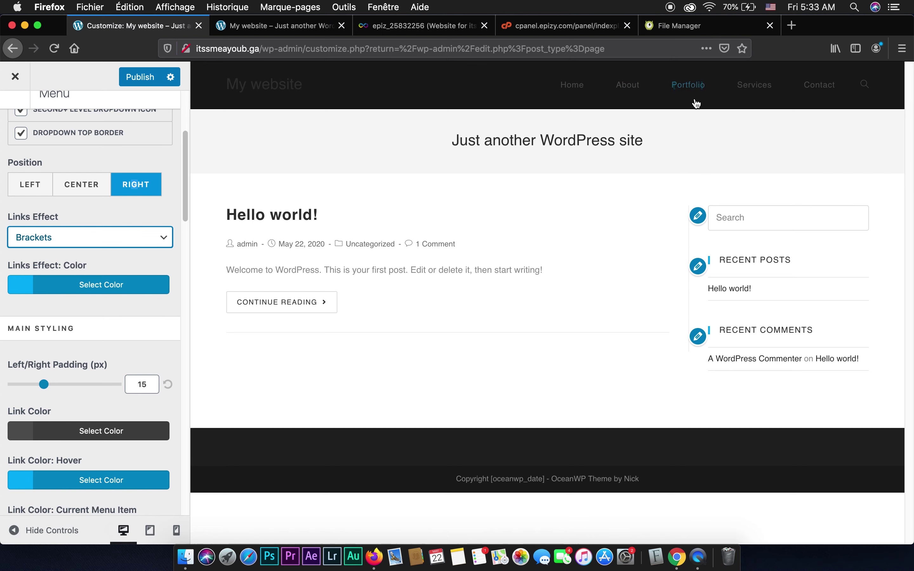
{"action": "left_click", "coordinate": [44, 386]}
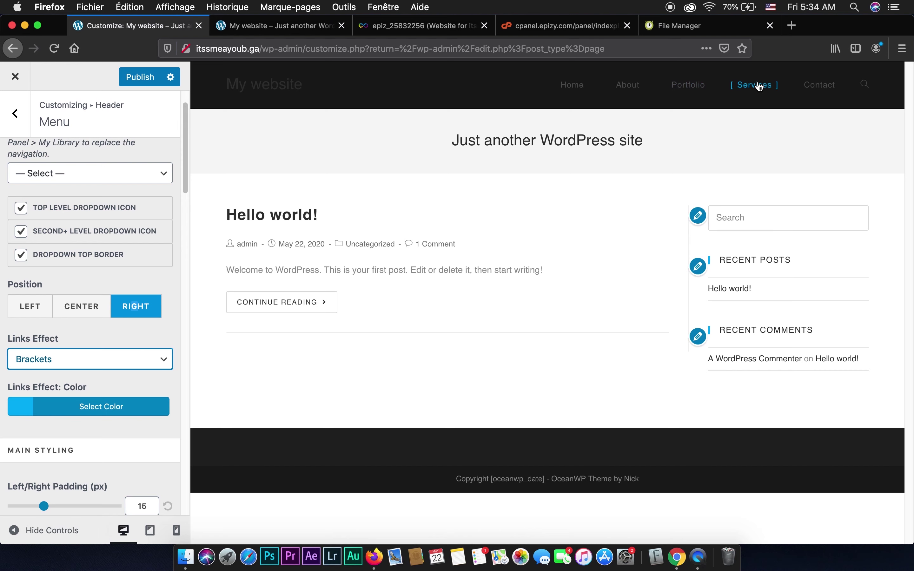
Set the header menu's link color to light grey #efefef.
{"action": "scroll", "coordinate": [177, 289], "scroll_direction": "down", "scroll_amount": 5}
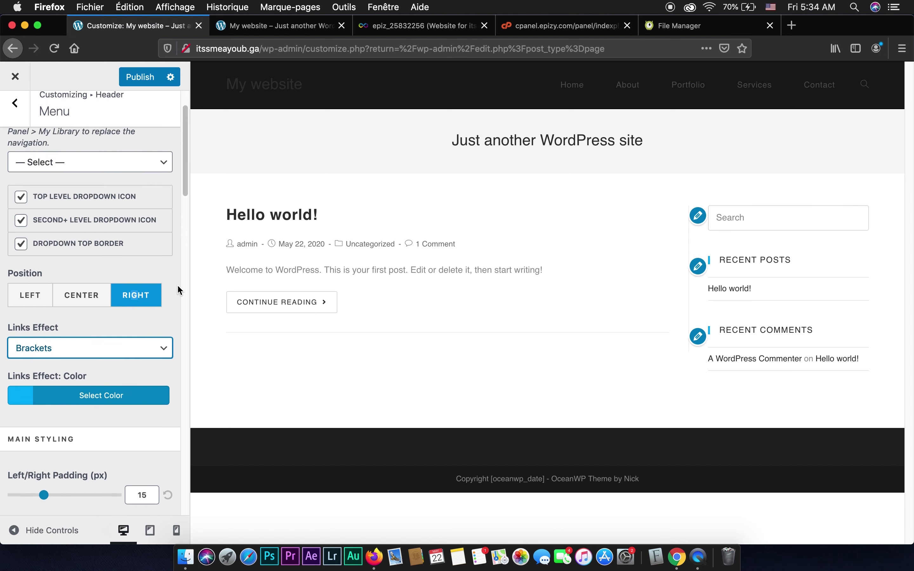
{"action": "scroll", "coordinate": [175, 289], "scroll_direction": "down", "scroll_amount": 2}
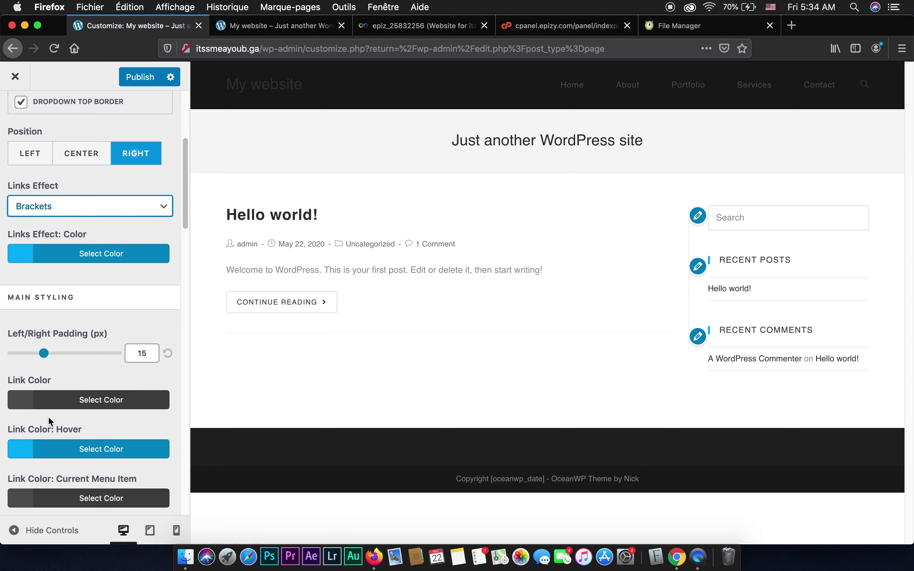
{"action": "left_click", "coordinate": [23, 411]}
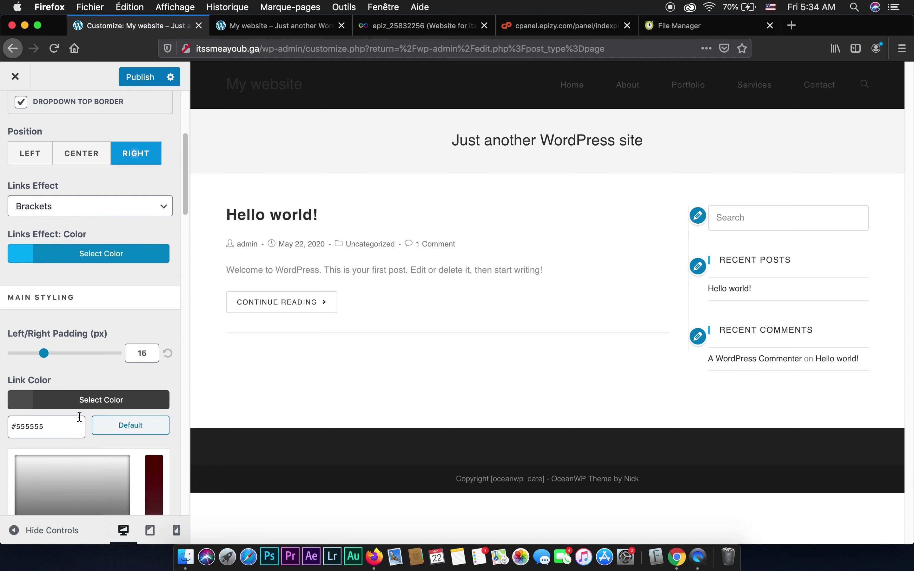
{"action": "scroll", "coordinate": [178, 363], "scroll_direction": "down", "scroll_amount": 5}
{"action": "left_click_drag", "start_coordinate": [15, 420], "coordinate": [35, 351]}
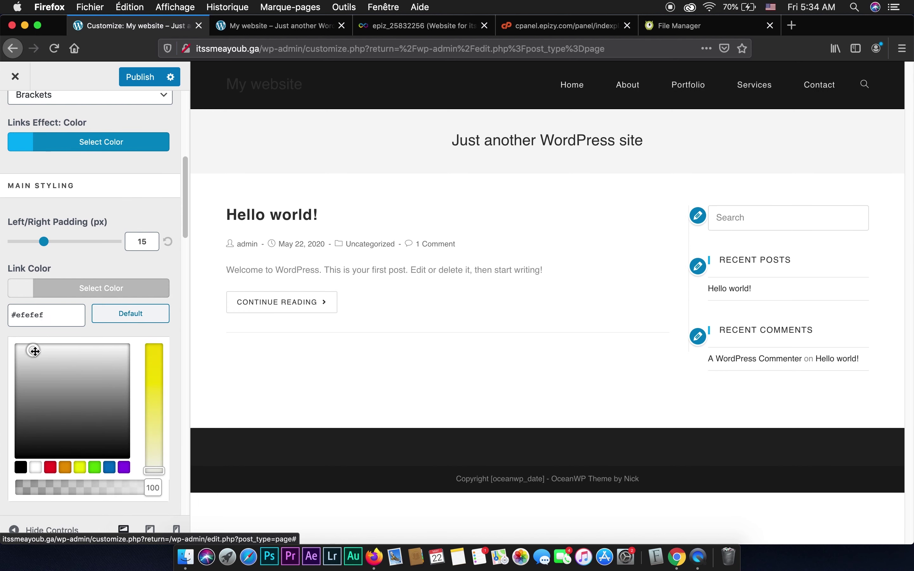
Try a left/right padding of 24 px for the header menu links and reset it to the default.
{"action": "left_click", "coordinate": [176, 325]}
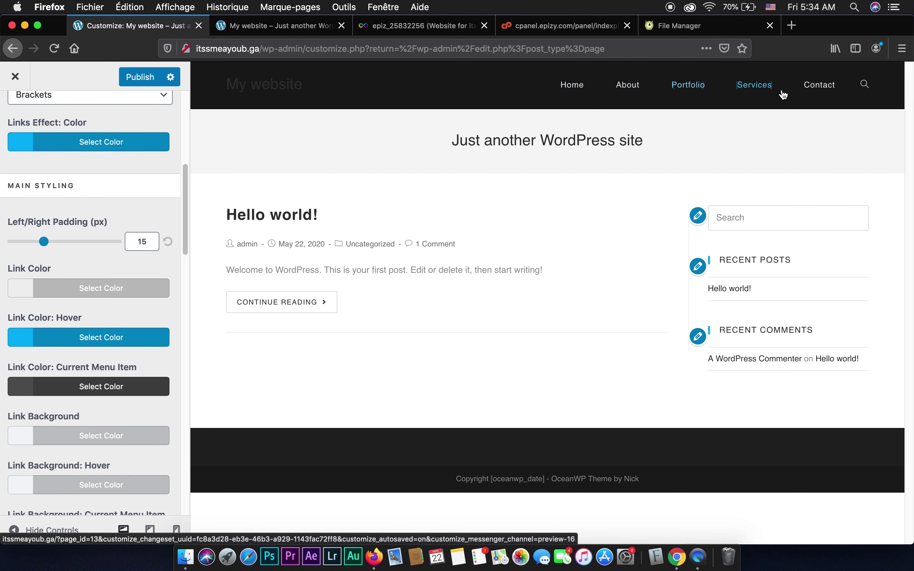
{"action": "scroll", "coordinate": [174, 364], "scroll_direction": "down", "scroll_amount": 3}
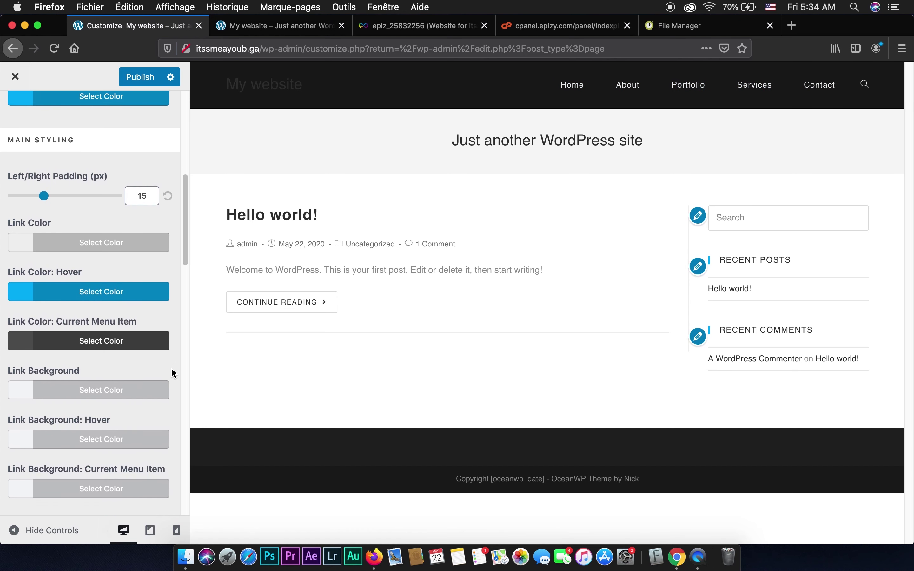
{"action": "scroll", "coordinate": [172, 376], "scroll_direction": "down", "scroll_amount": 3}
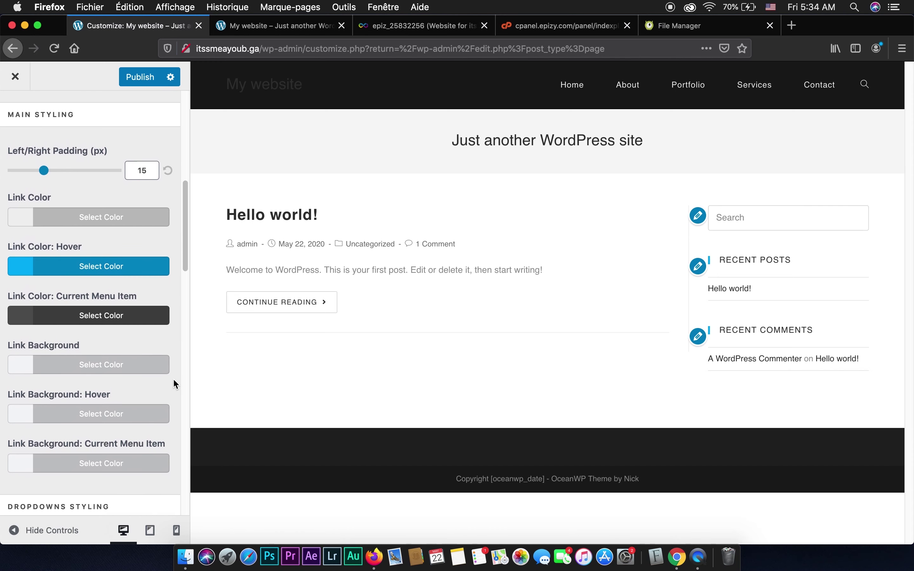
{"action": "scroll", "coordinate": [177, 382], "scroll_direction": "down", "scroll_amount": 1}
{"action": "scroll", "coordinate": [179, 385], "scroll_direction": "up", "scroll_amount": 6}
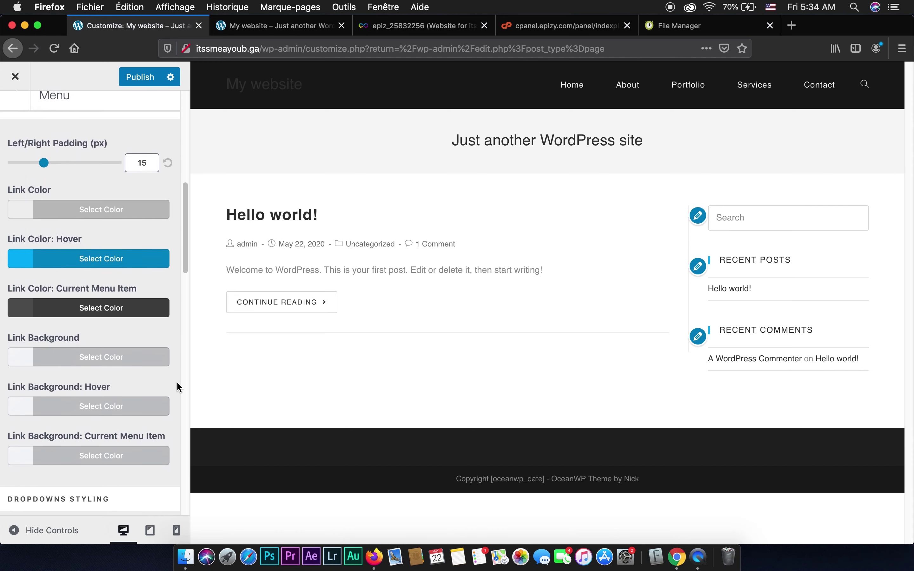
{"action": "left_click_drag", "start_coordinate": [44, 228], "coordinate": [61, 240]}
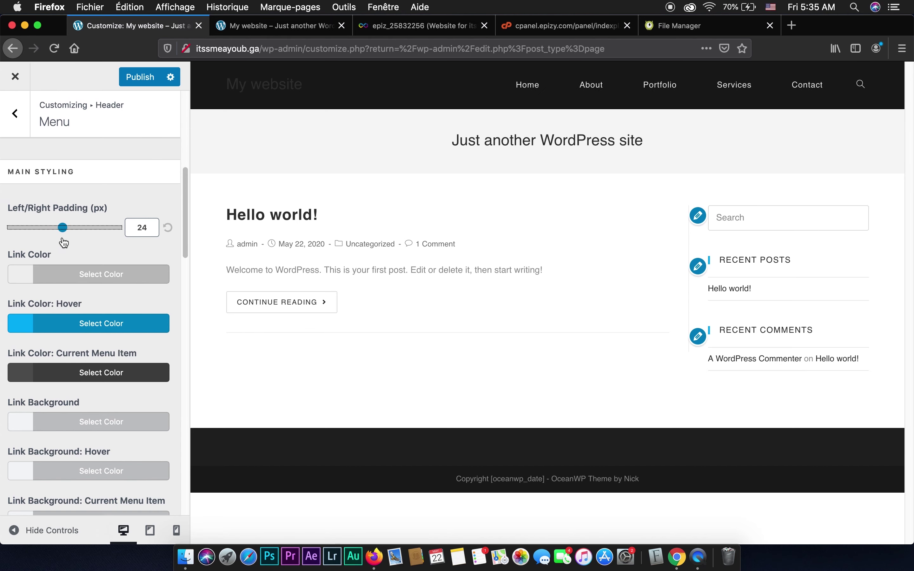
{"action": "left_click", "coordinate": [169, 228]}
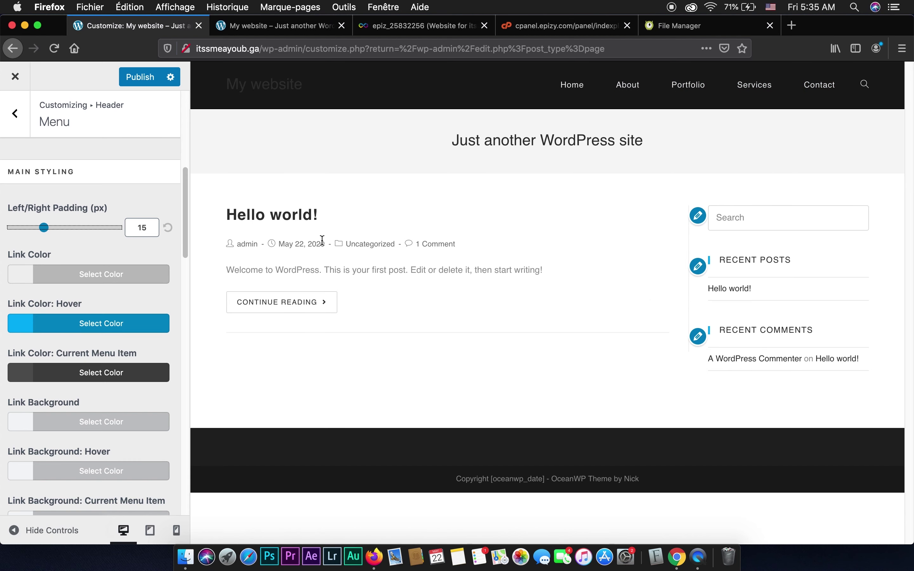
Leave the header menu settings, publish the customizer changes, and reload the live site's home page to check them.
{"action": "left_click", "coordinate": [20, 121]}
{"action": "left_click", "coordinate": [19, 121]}
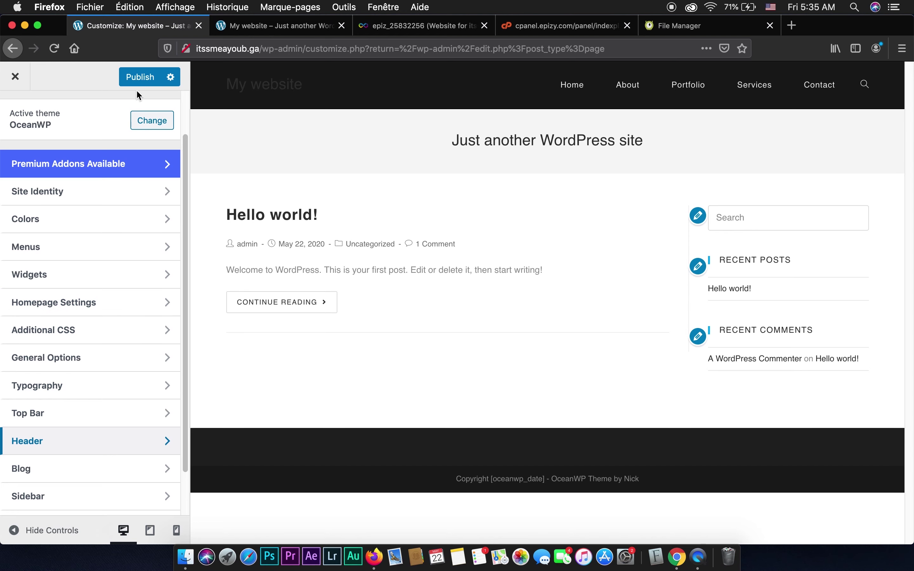
{"action": "left_click", "coordinate": [139, 78]}
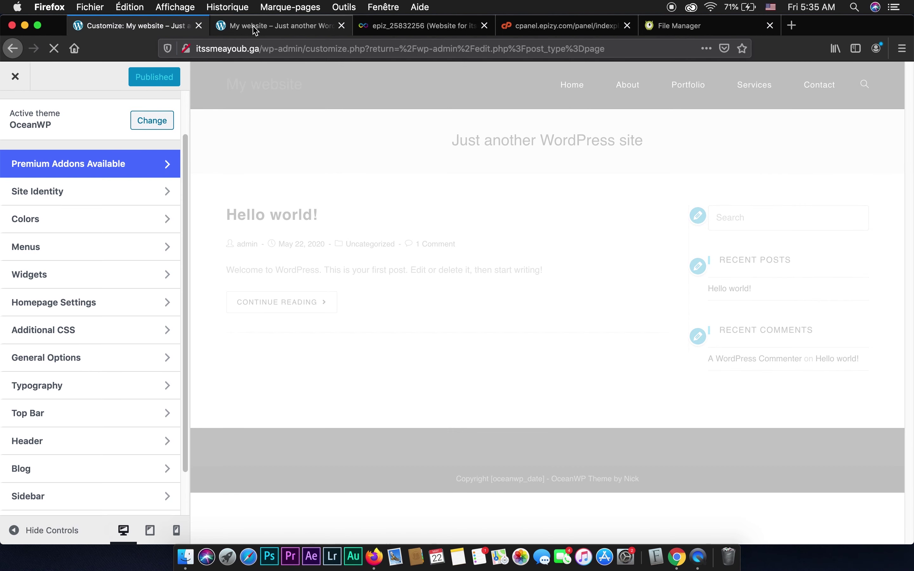
{"action": "left_click", "coordinate": [259, 27]}
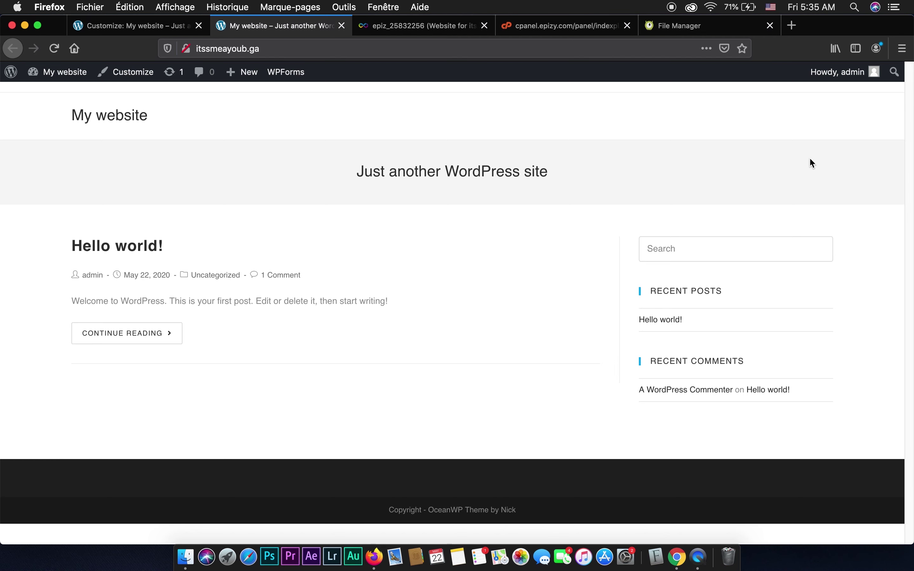
{"action": "left_click", "coordinate": [55, 48]}
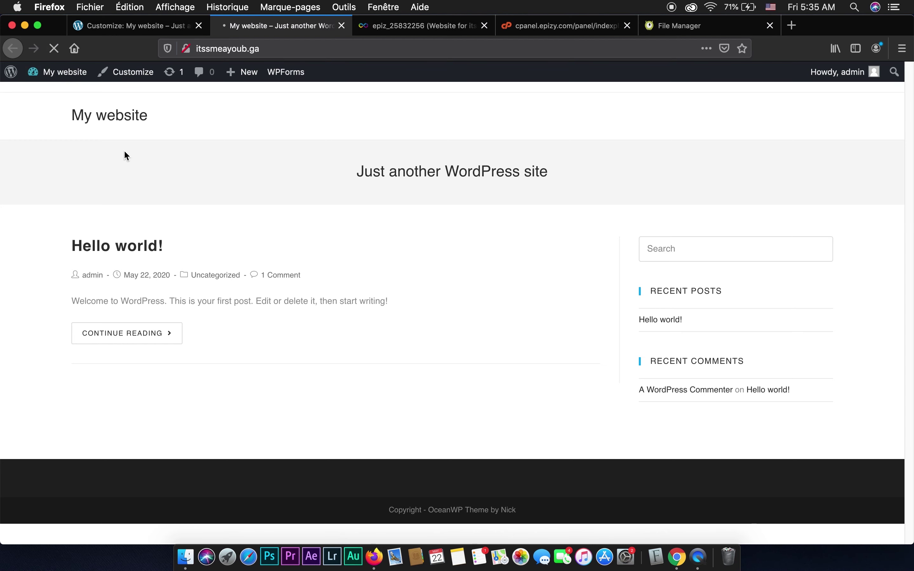